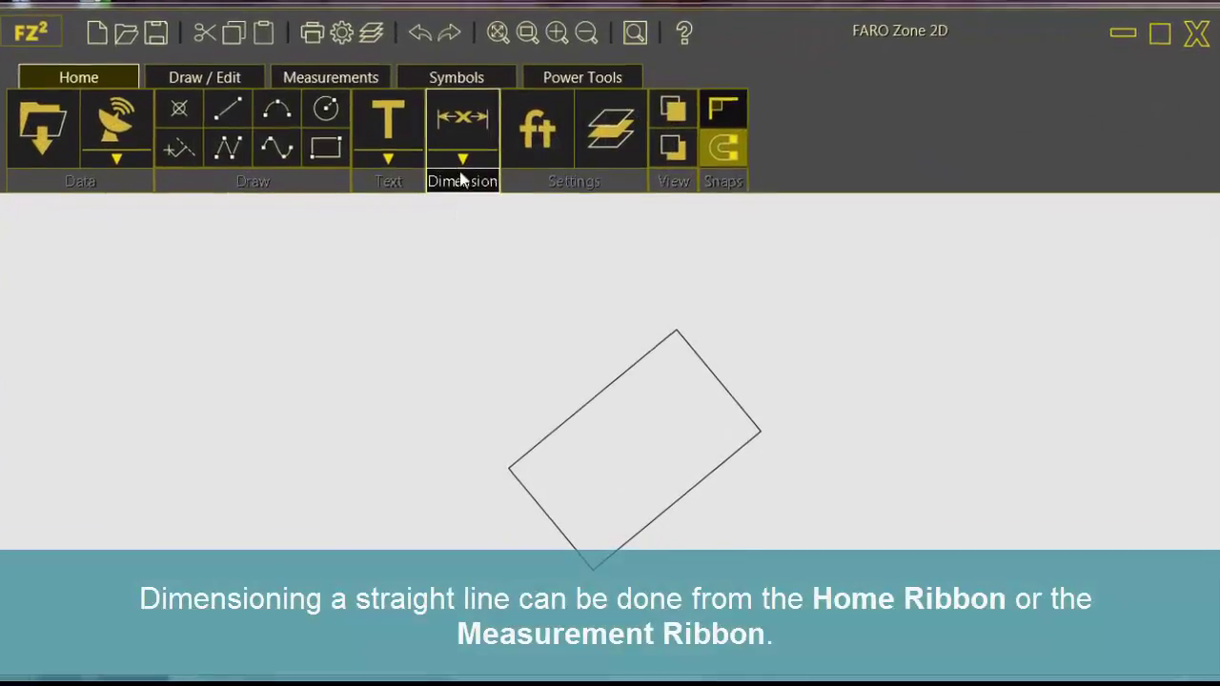
Open the Dimension type list, then switch to the Measurements tools
left_click(459, 156)
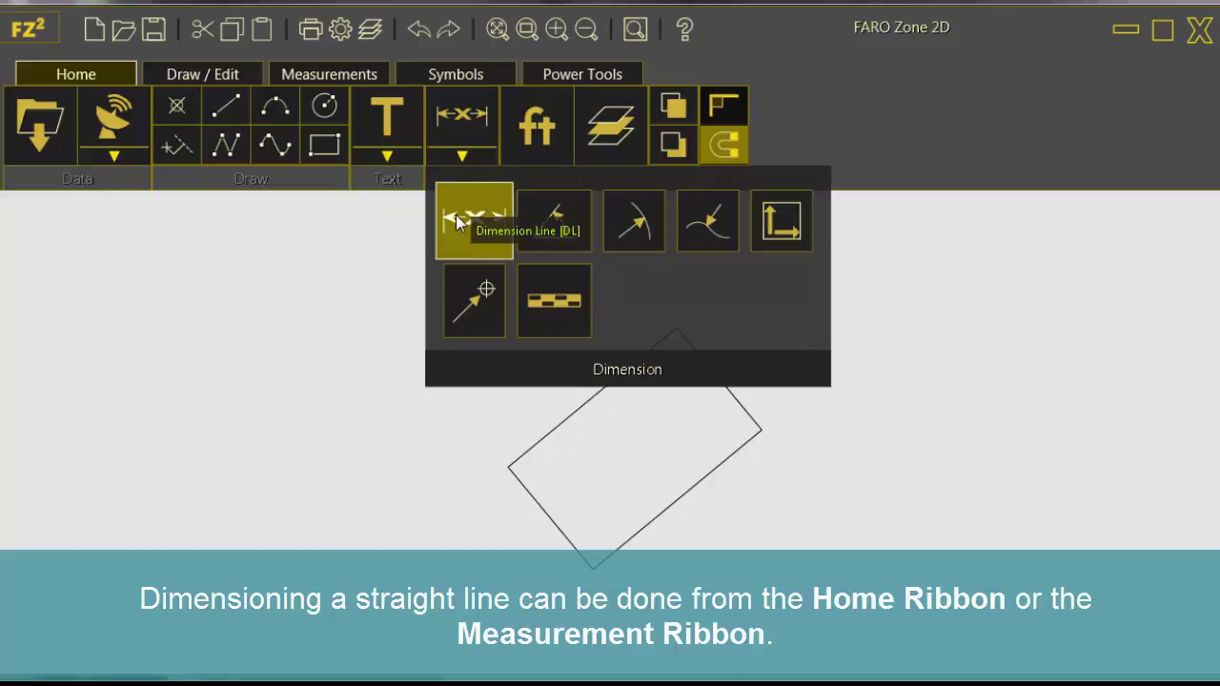
left_click(327, 75)
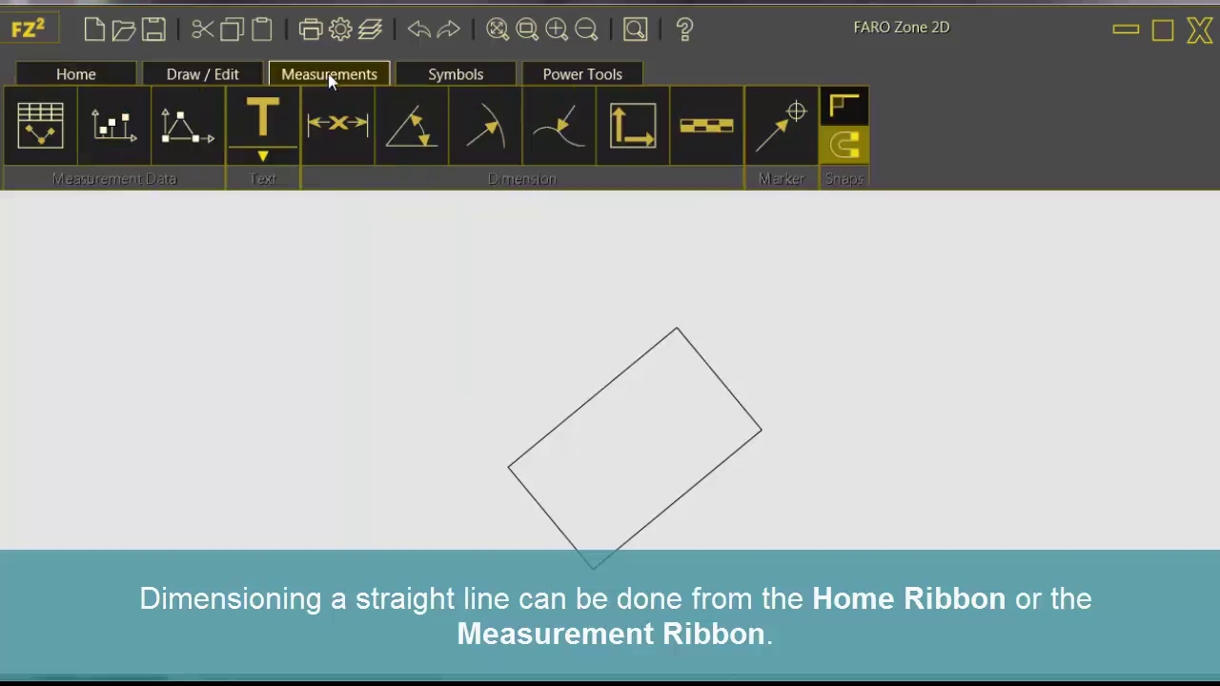
Dimension the rectangle's edge from its left corner to its top corner, reading 150.830'
left_click(337, 124)
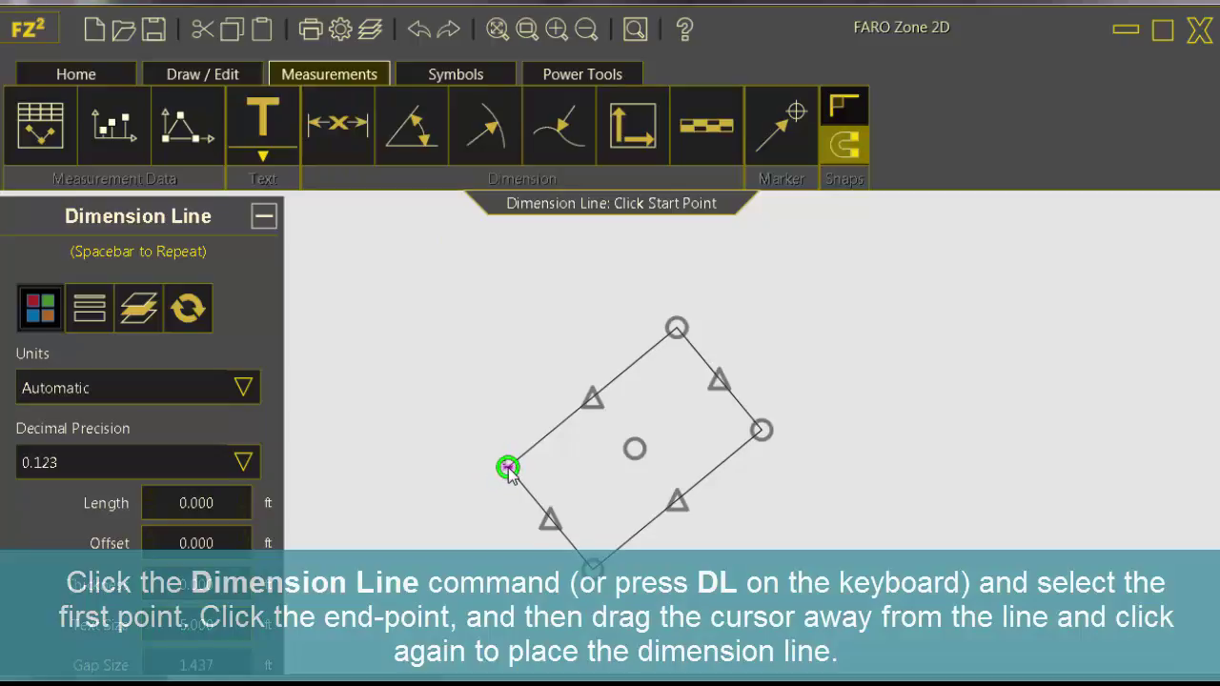
left_click(510, 467)
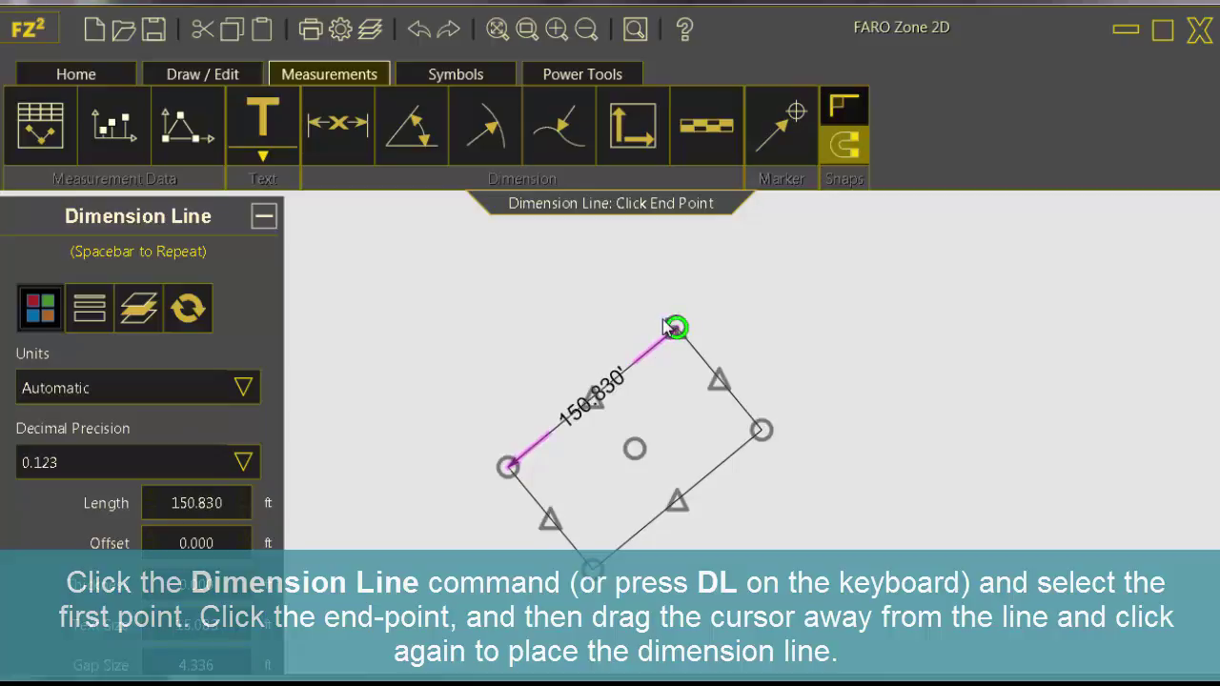
left_click(667, 327)
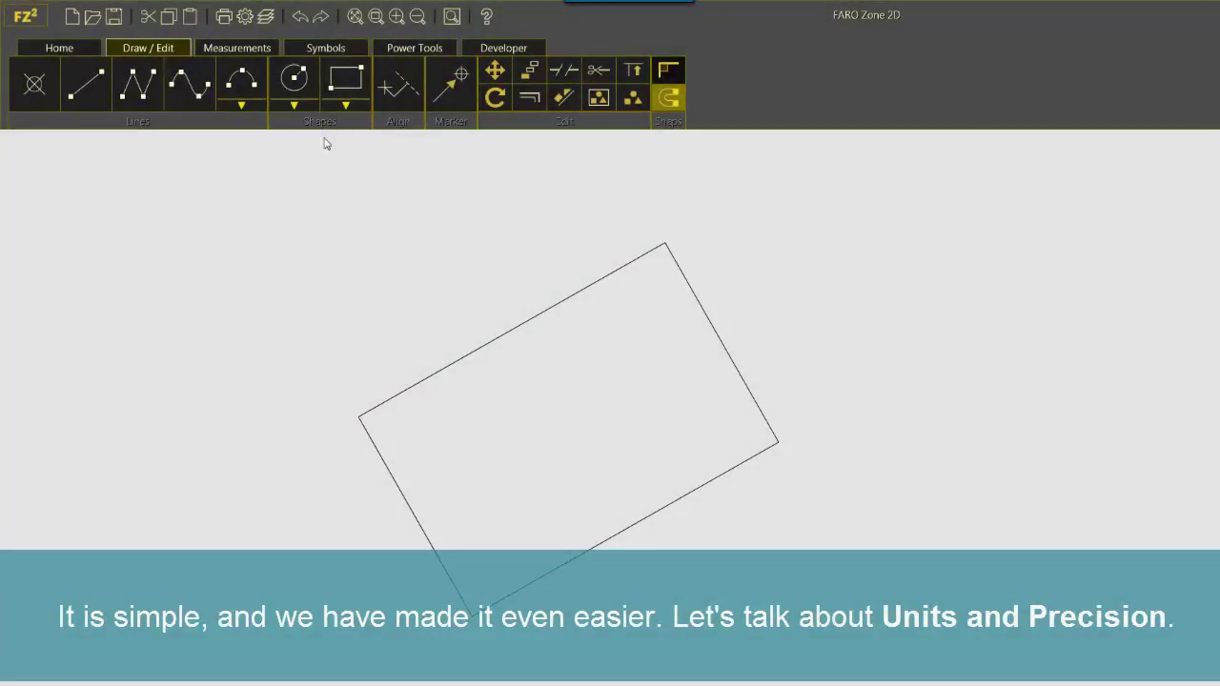
Set the default units to metres with 0.1 precision
left_click(78, 48)
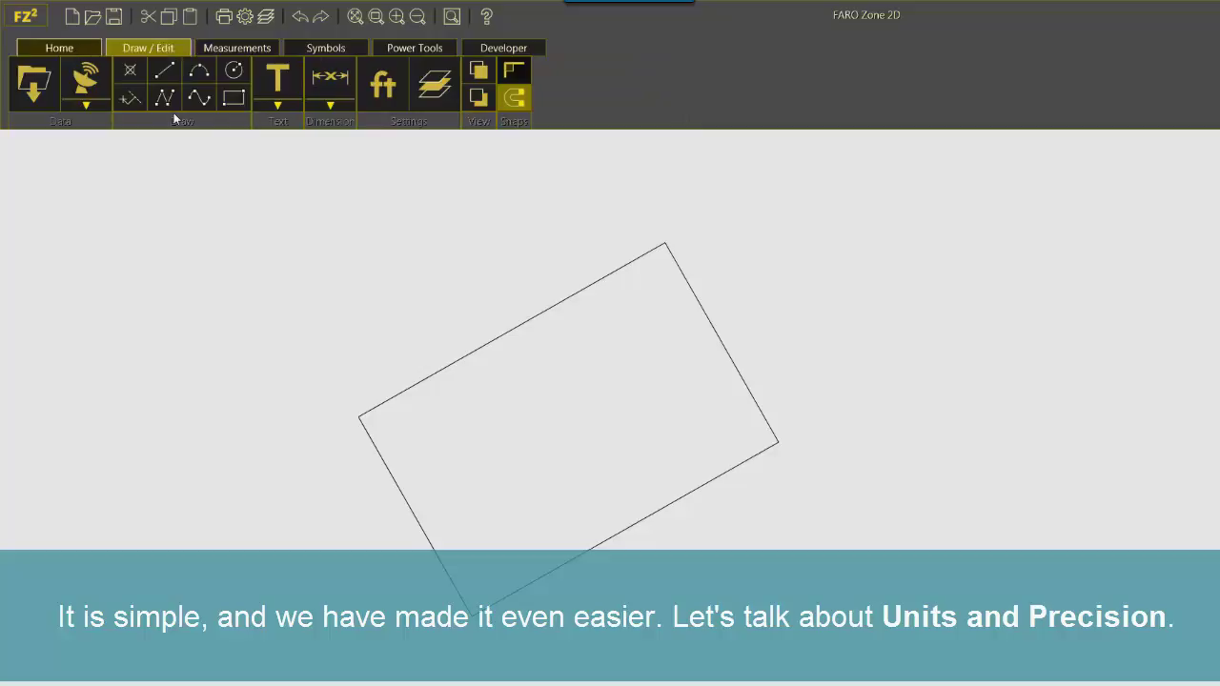
left_click(382, 99)
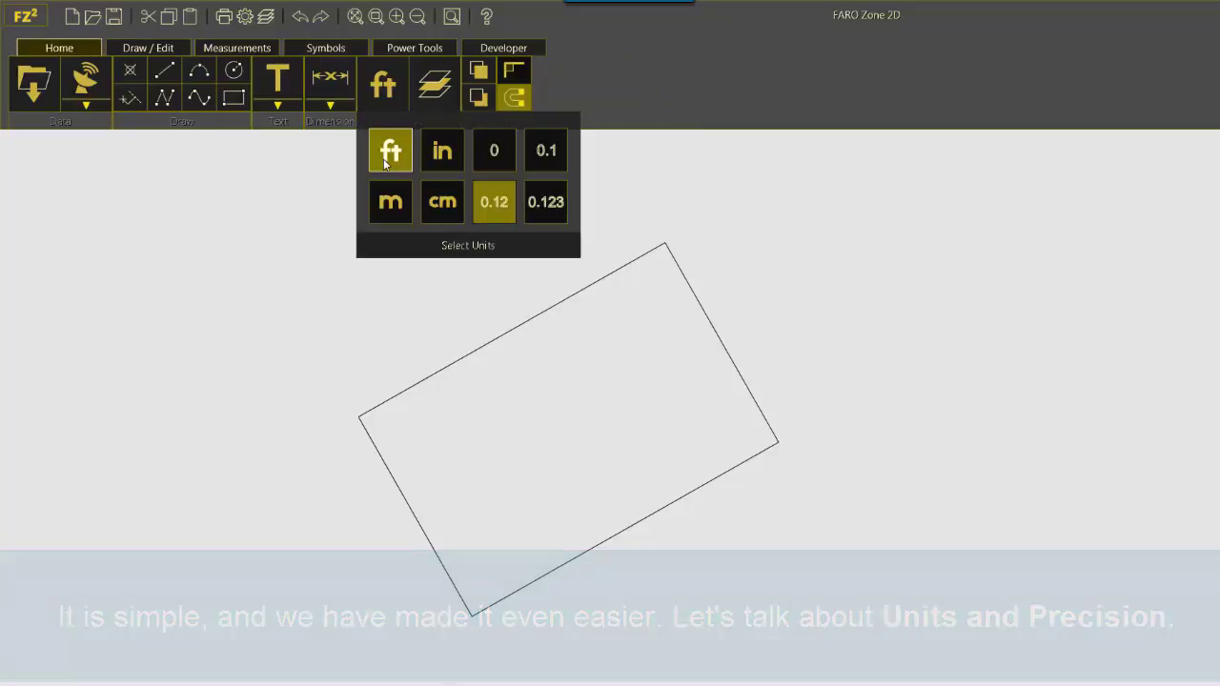
left_click(386, 200)
left_click(388, 95)
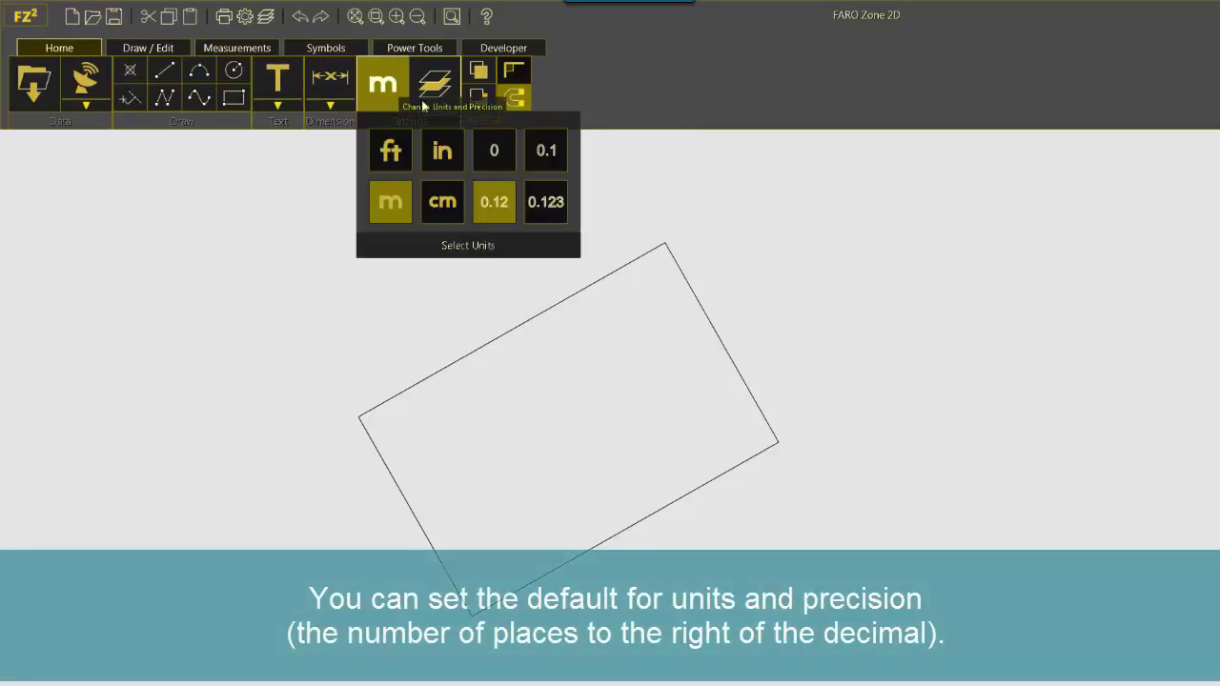
left_click(548, 157)
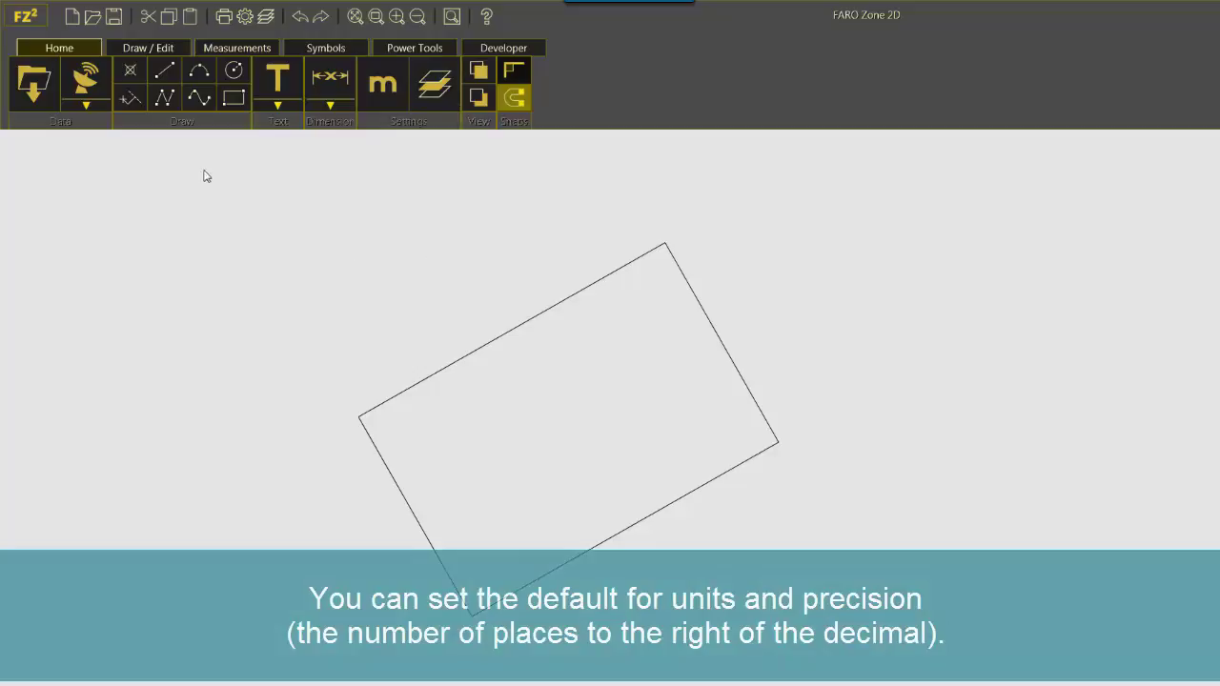
left_click(326, 76)
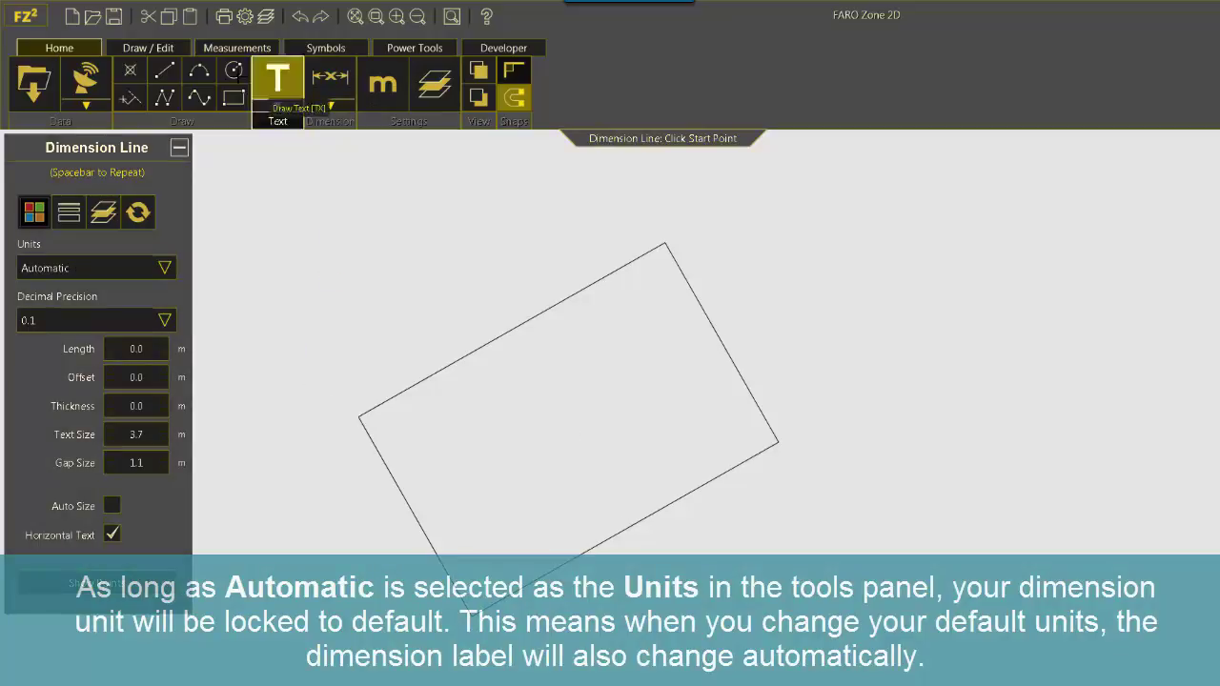
Dimension the edge from the left to the top-right corner, placing the 140.8m label above
left_click(357, 416)
left_click(664, 243)
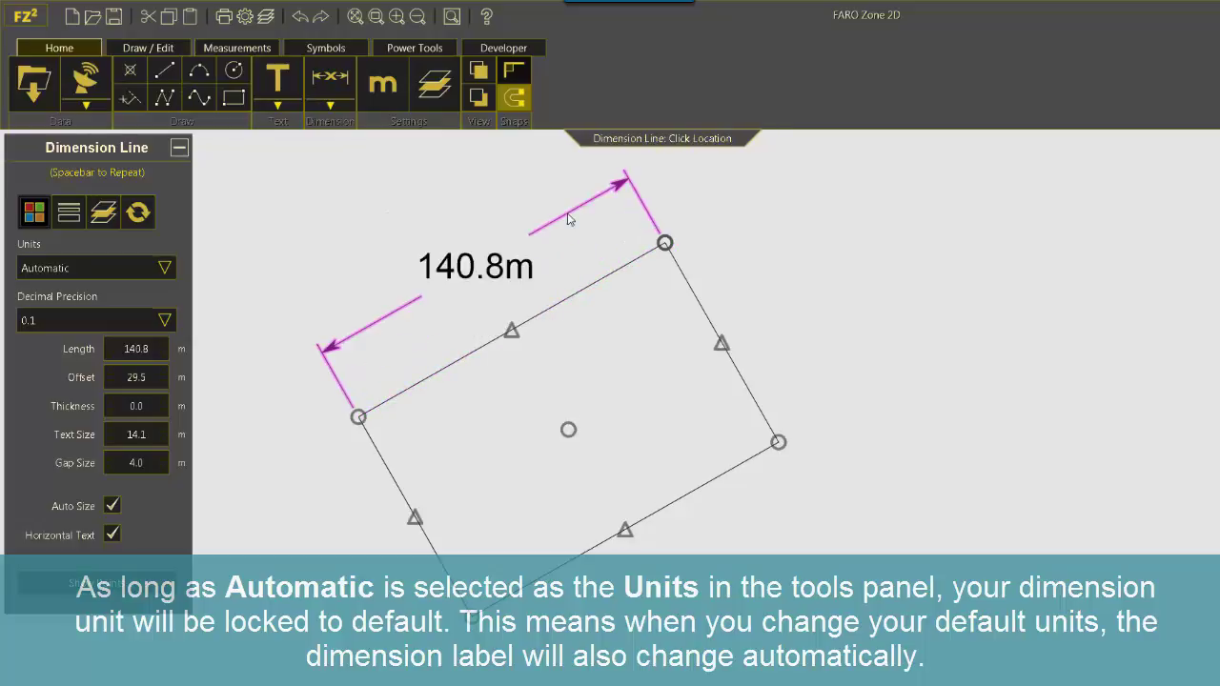
left_click(570, 215)
Switch default units to feet, so the label reads 462.0', then back to metres
left_click(383, 84)
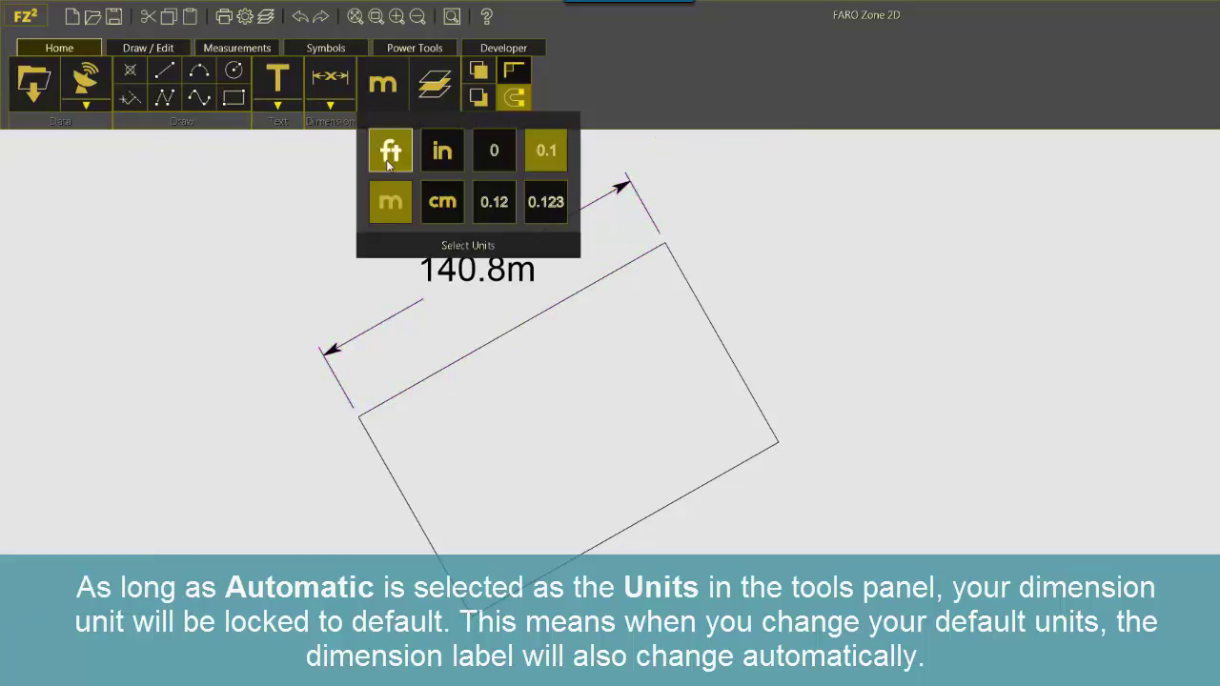
left_click(388, 154)
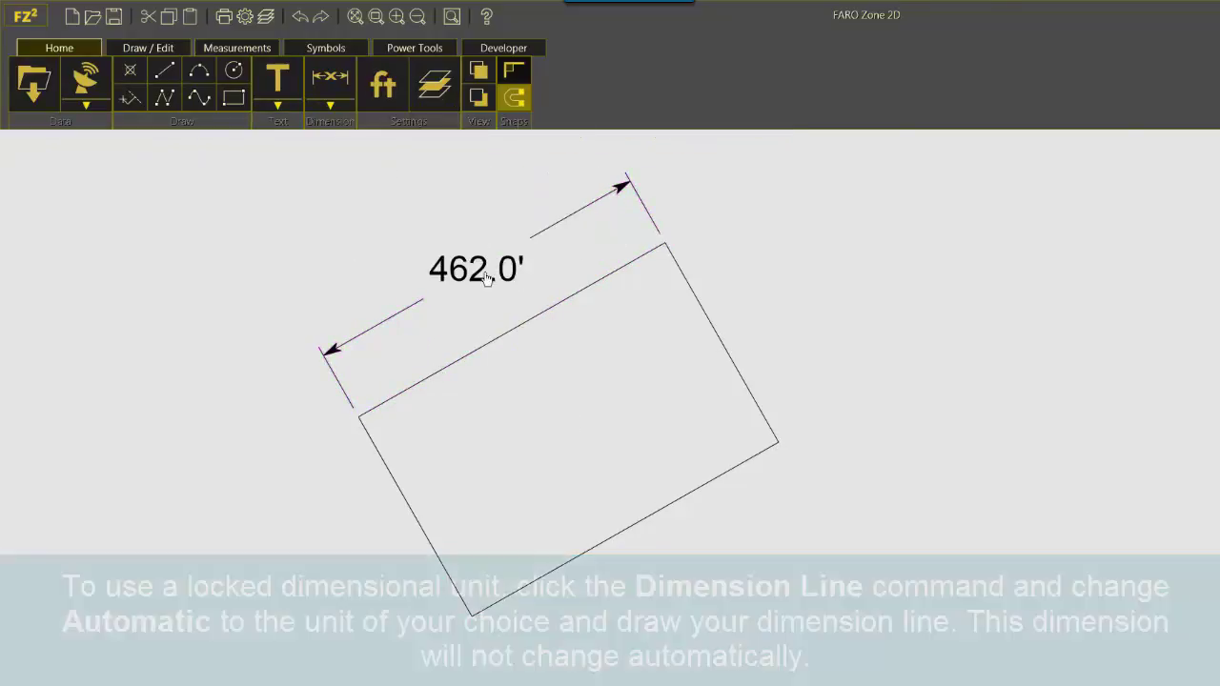
left_click(383, 84)
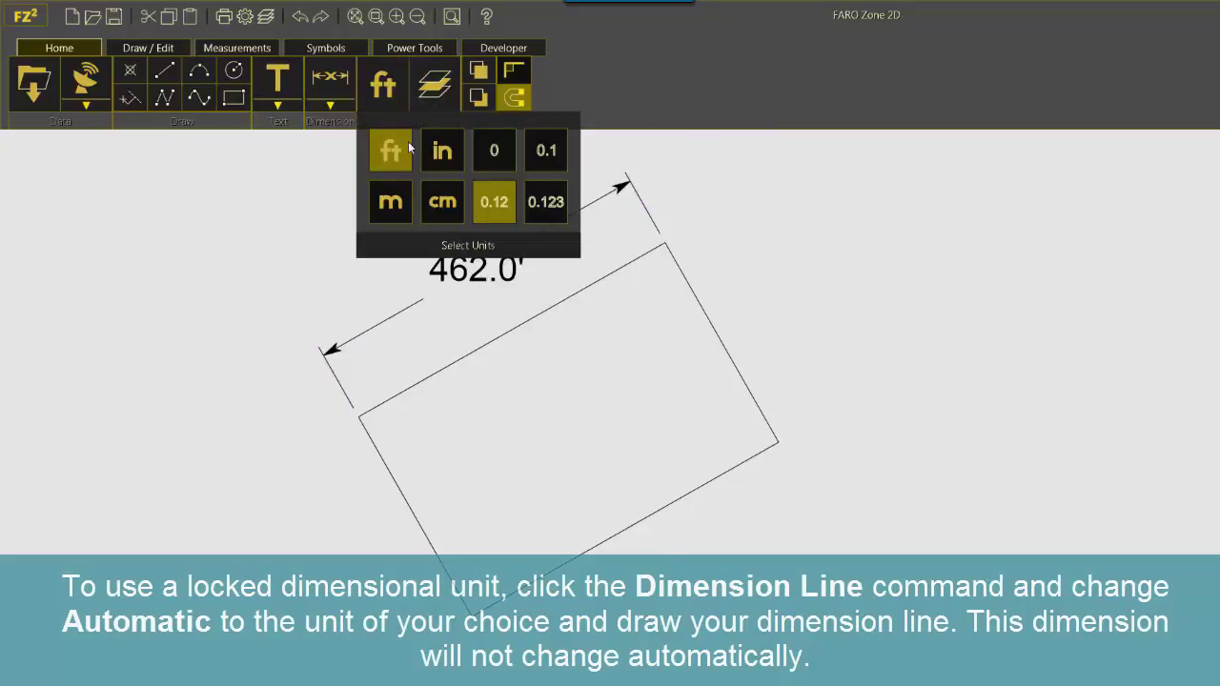
left_click(392, 201)
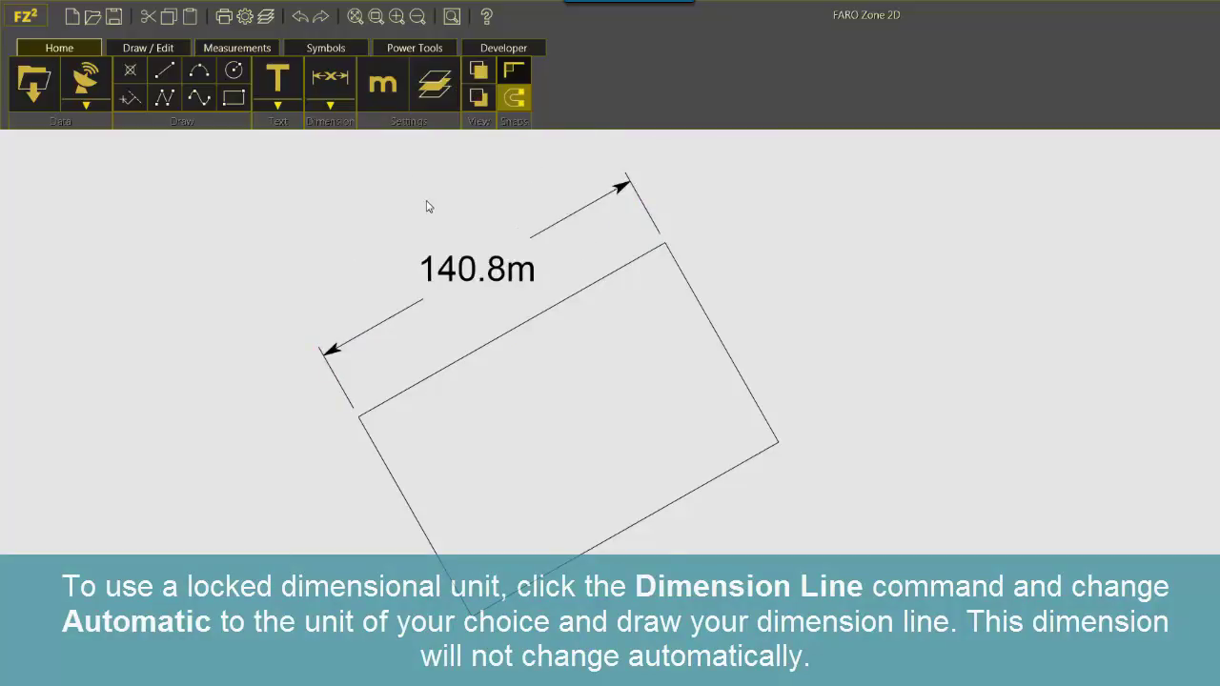
Dimension the rectangle's right edge in inches with 0.123 decimal precision, placed beside it
left_click(329, 81)
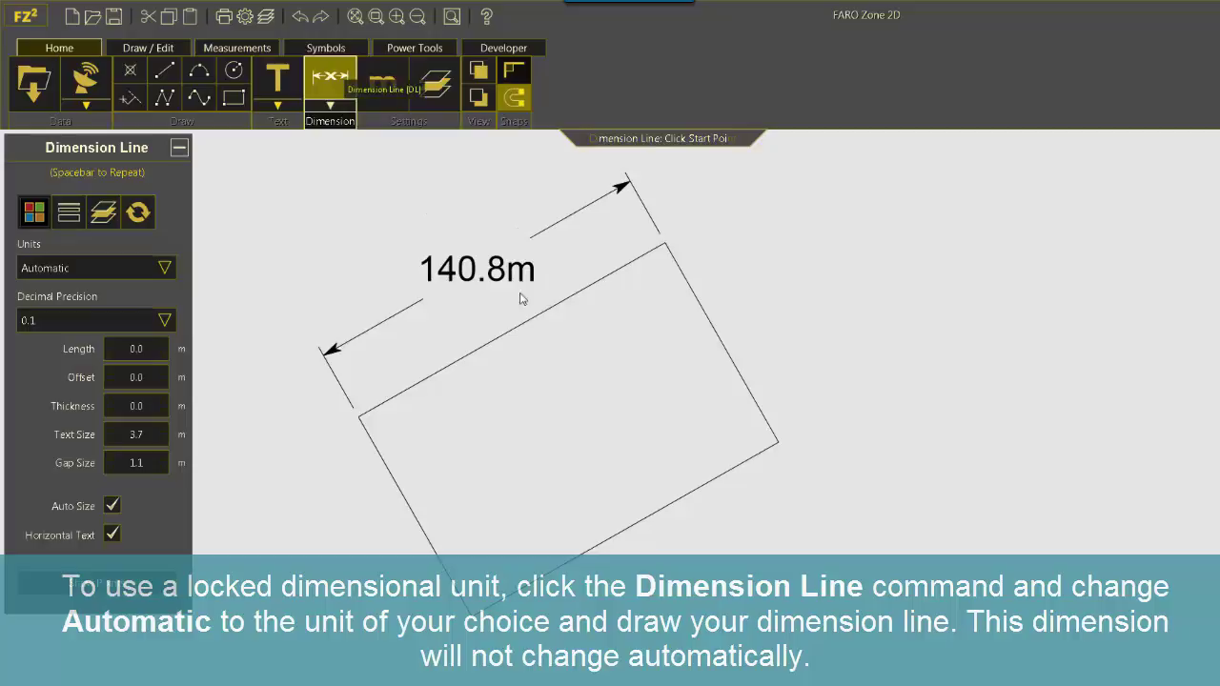
left_click(163, 268)
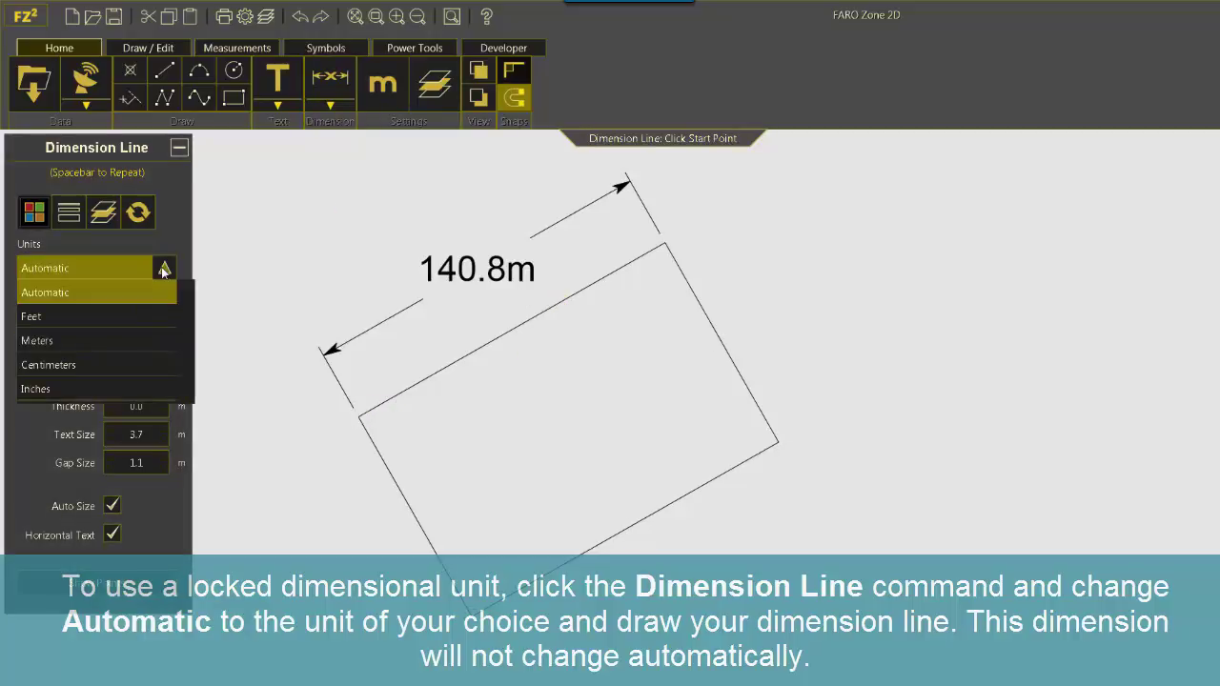
left_click(67, 381)
left_click(177, 322)
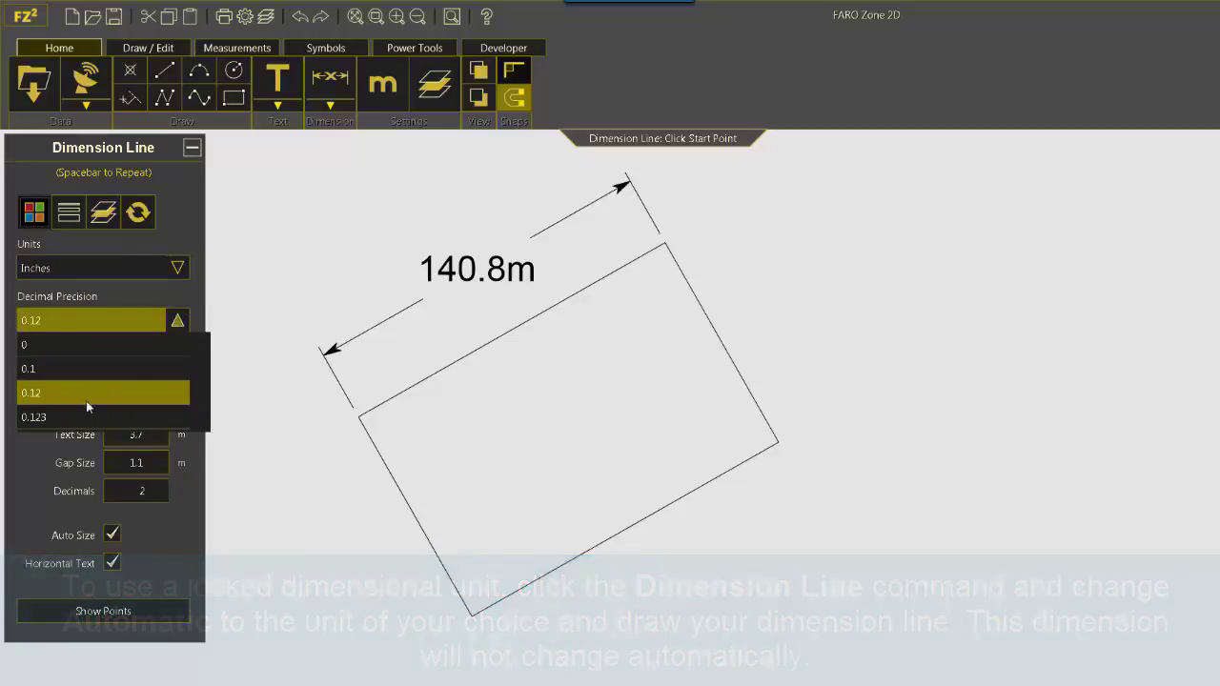
left_click(74, 414)
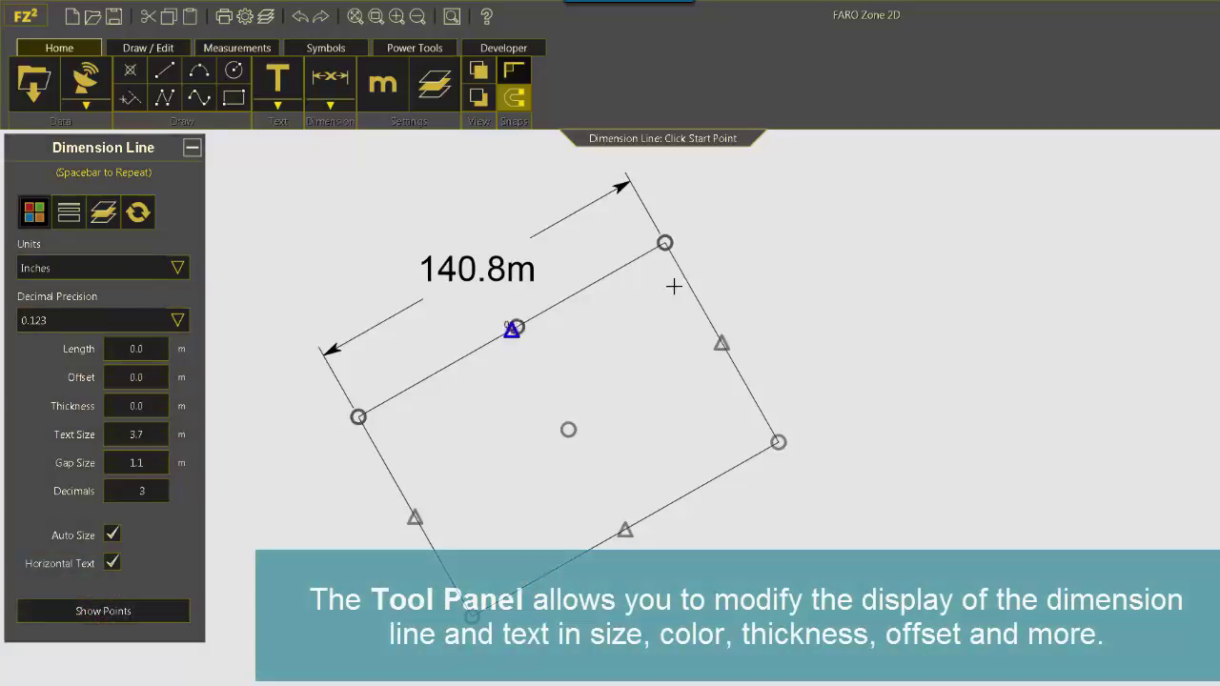
left_click(665, 244)
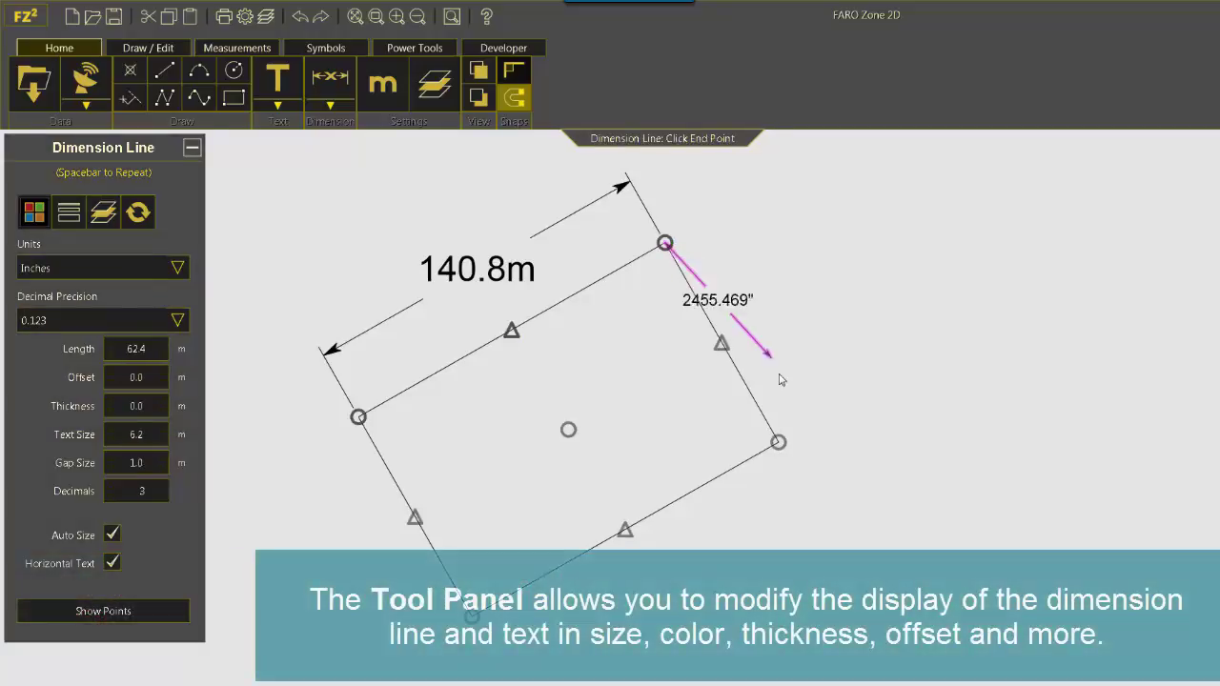
left_click(778, 441)
left_click(825, 425)
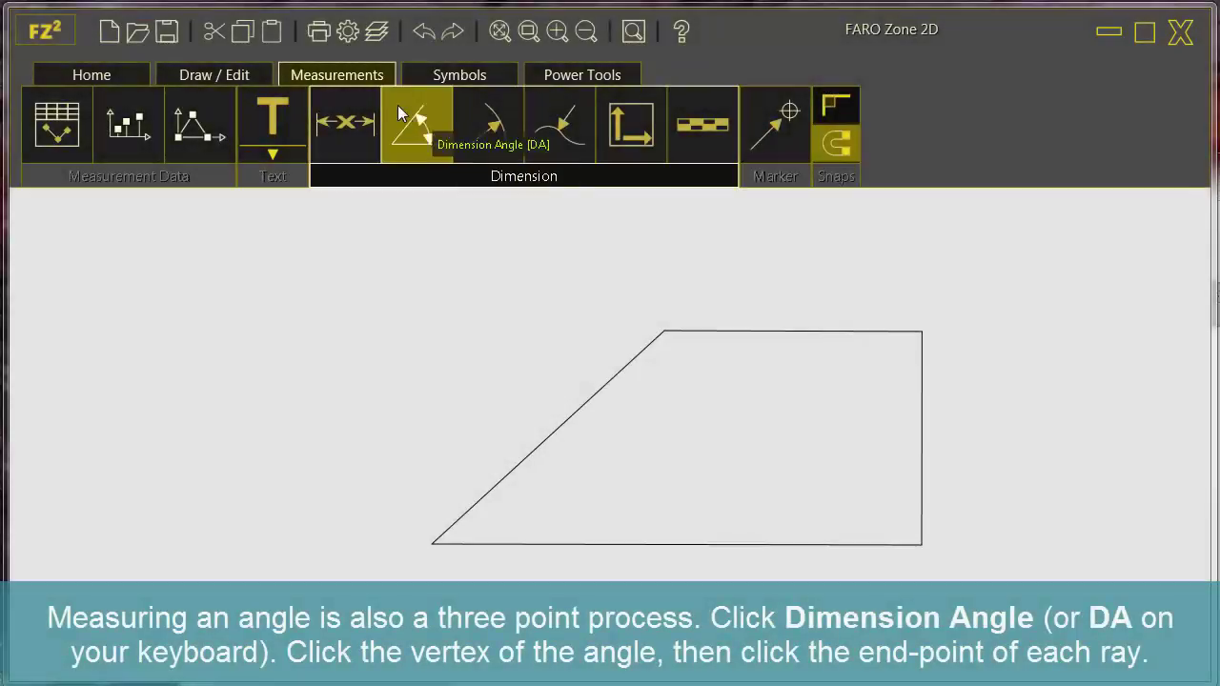
Dimension the 42.7° angle at the trapezoid's lower-left corner between the top vertex and bottom edge
left_click(402, 116)
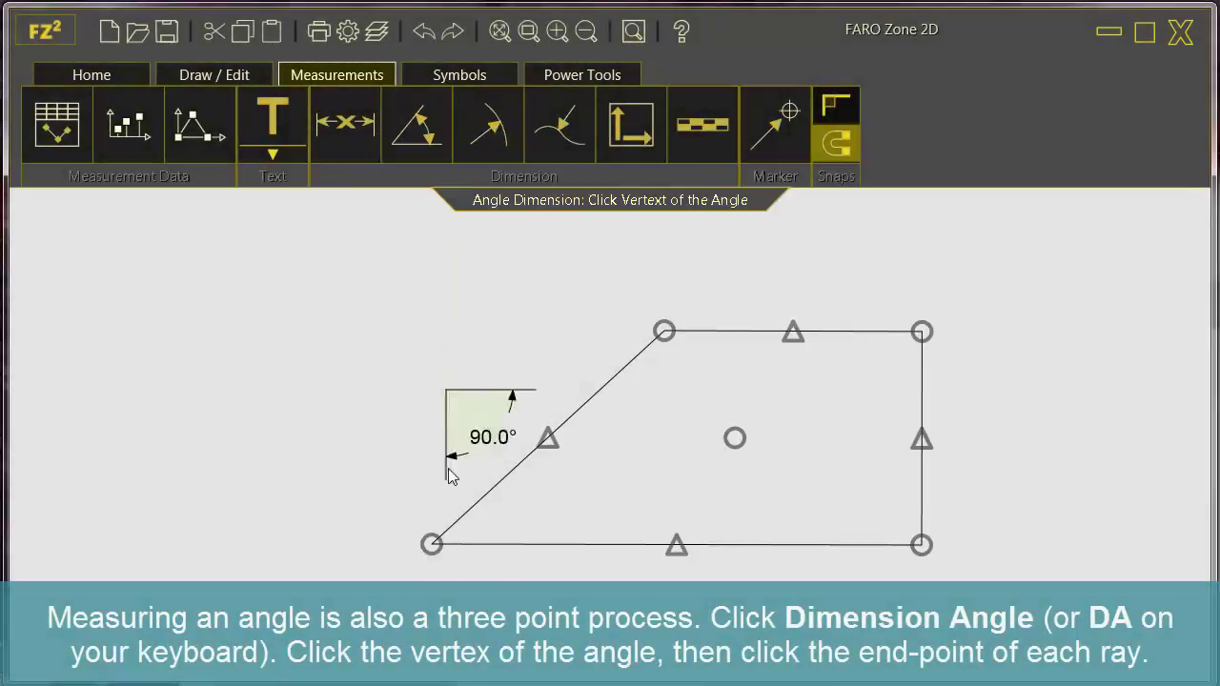
left_click(434, 544)
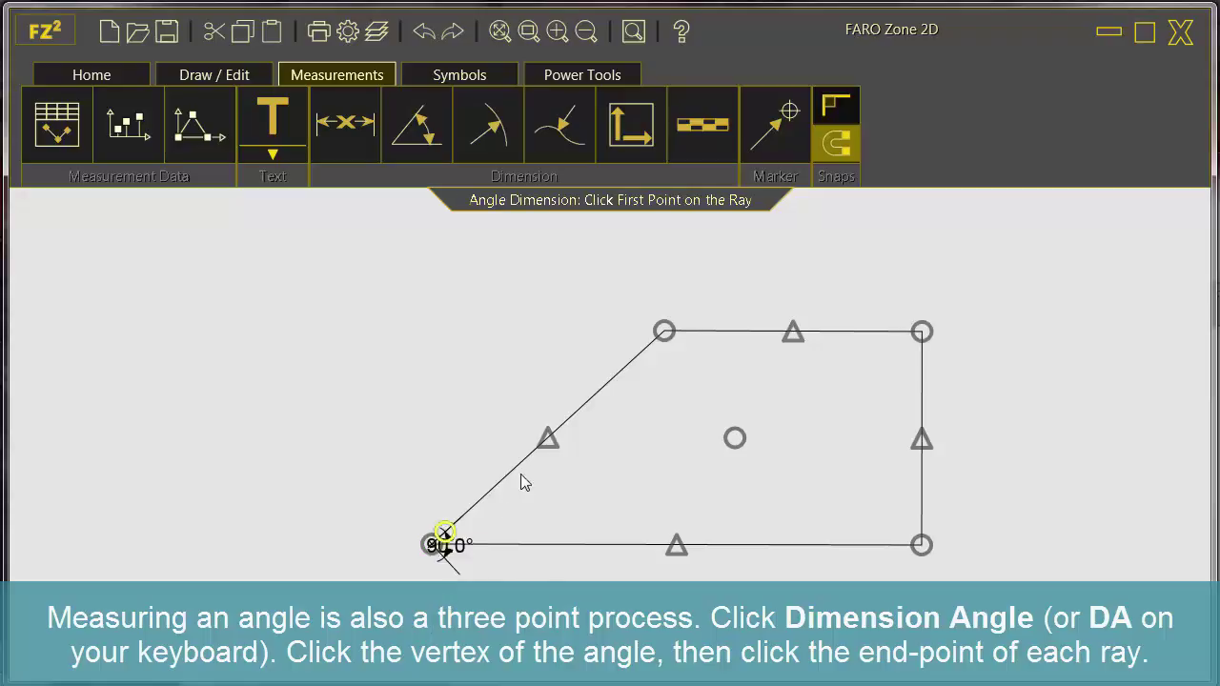
left_click(664, 330)
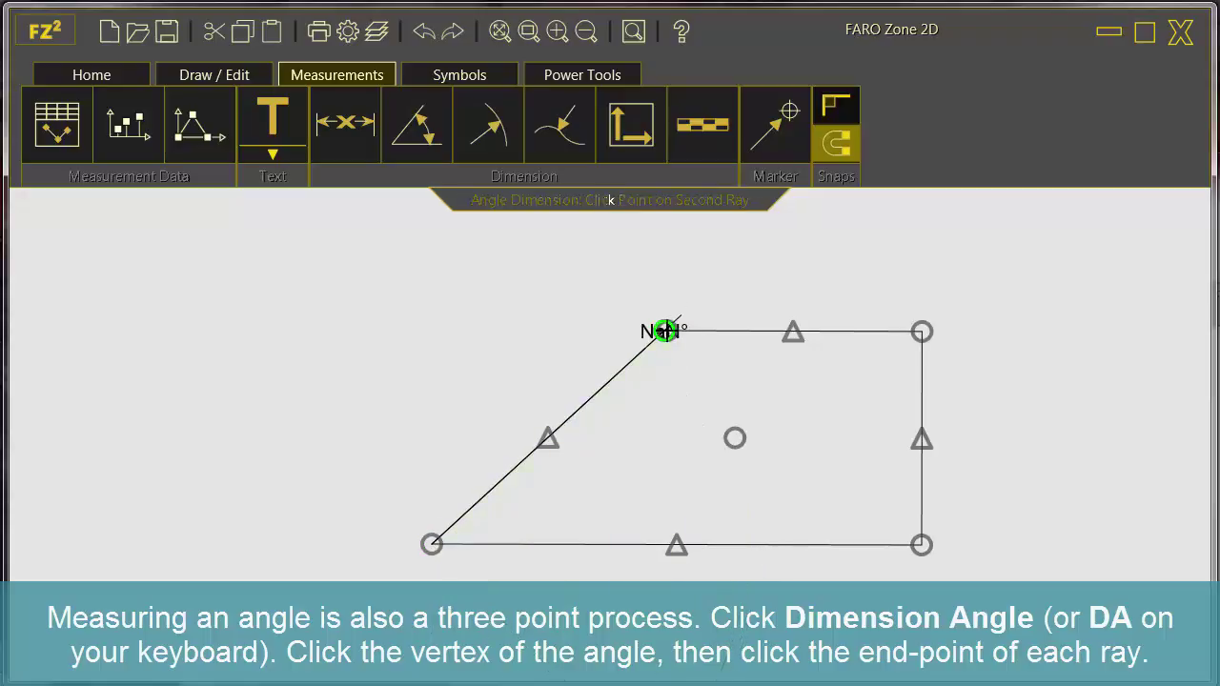
left_click(704, 544)
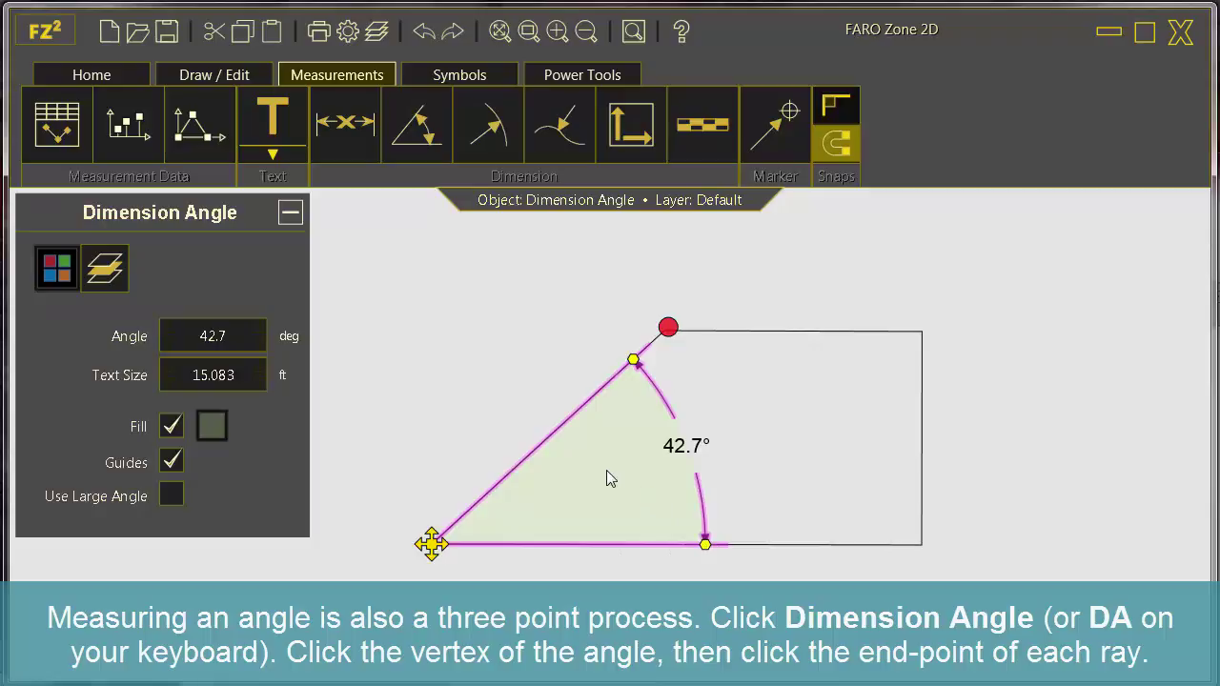
Change the angle's fill colour and flip it to the exterior 317.3° large angle
left_click(212, 426)
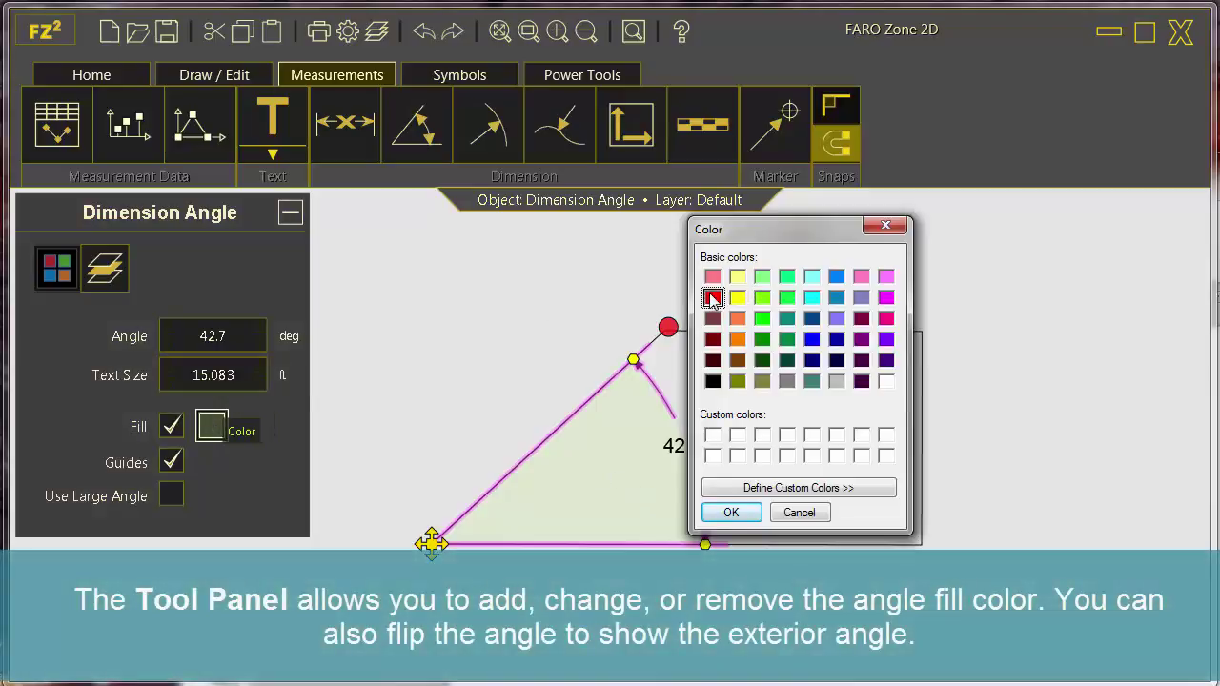
left_click(729, 514)
left_click(211, 426)
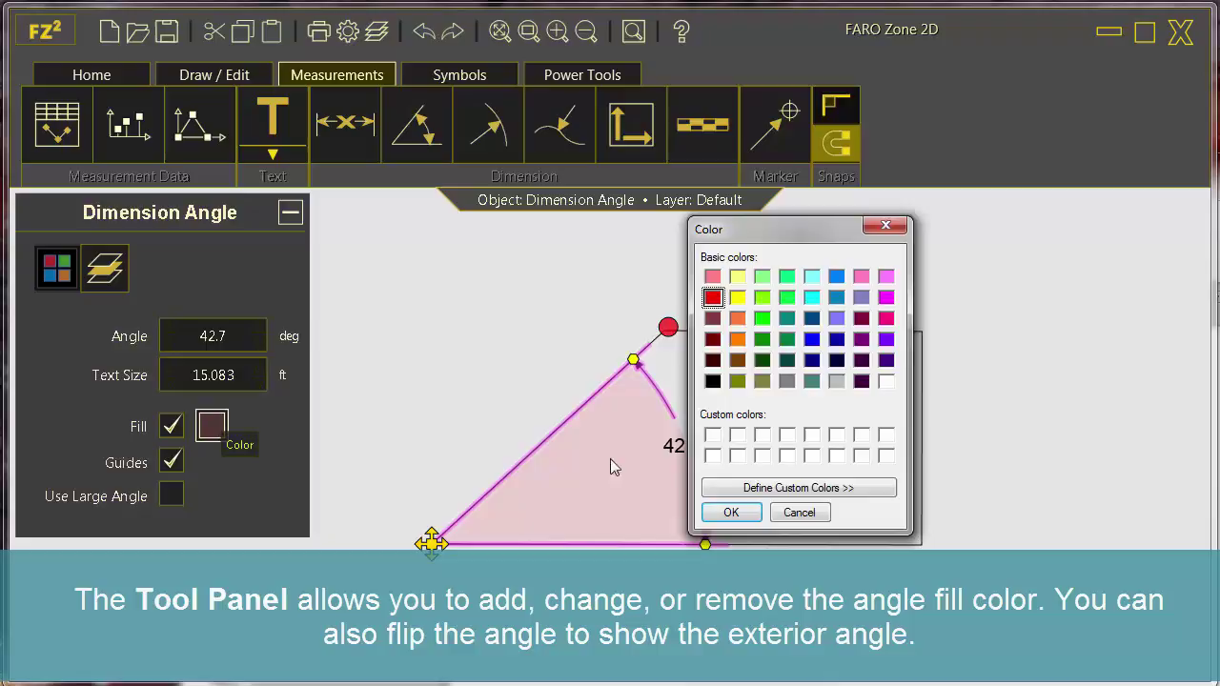
left_click(731, 513)
left_click(171, 497)
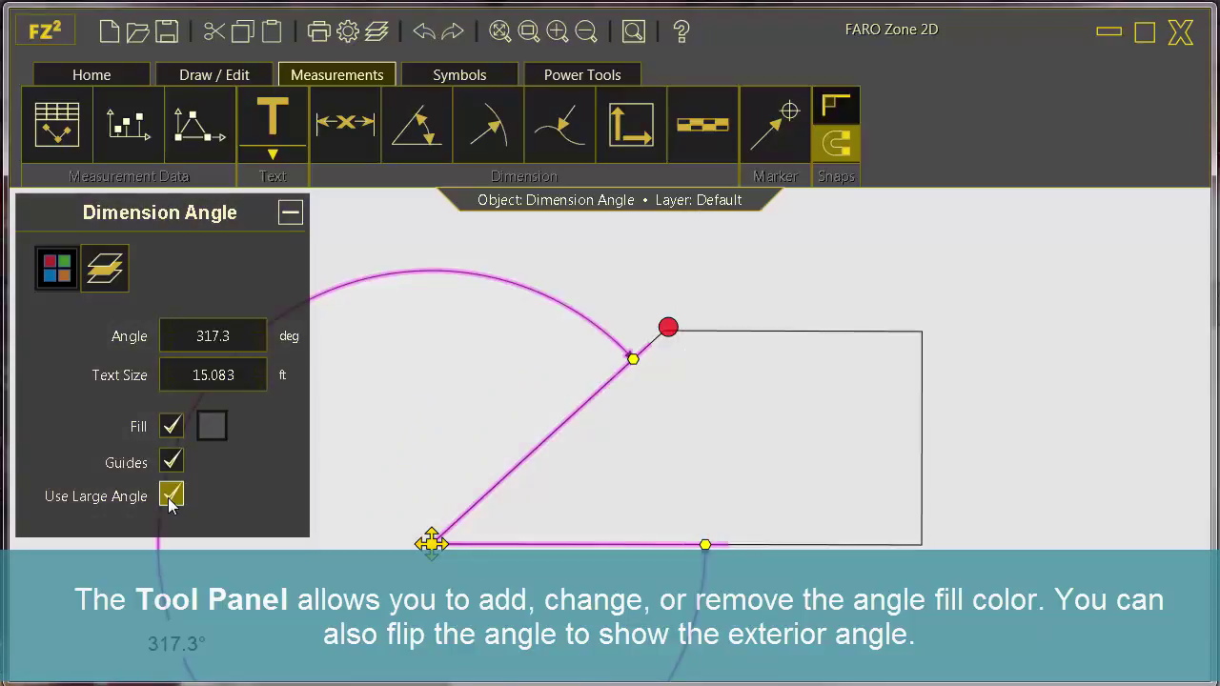
left_click(212, 426)
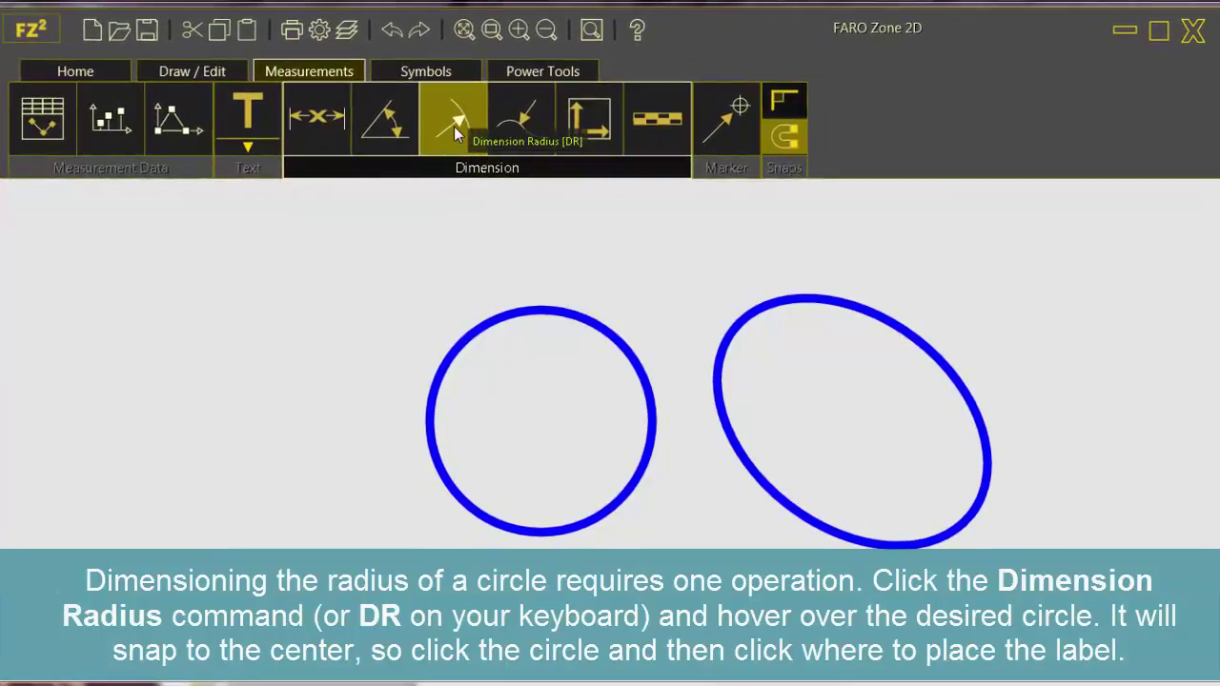
Add an R: 127.08ft radius dimension to the circle with its label placed above
left_click(455, 133)
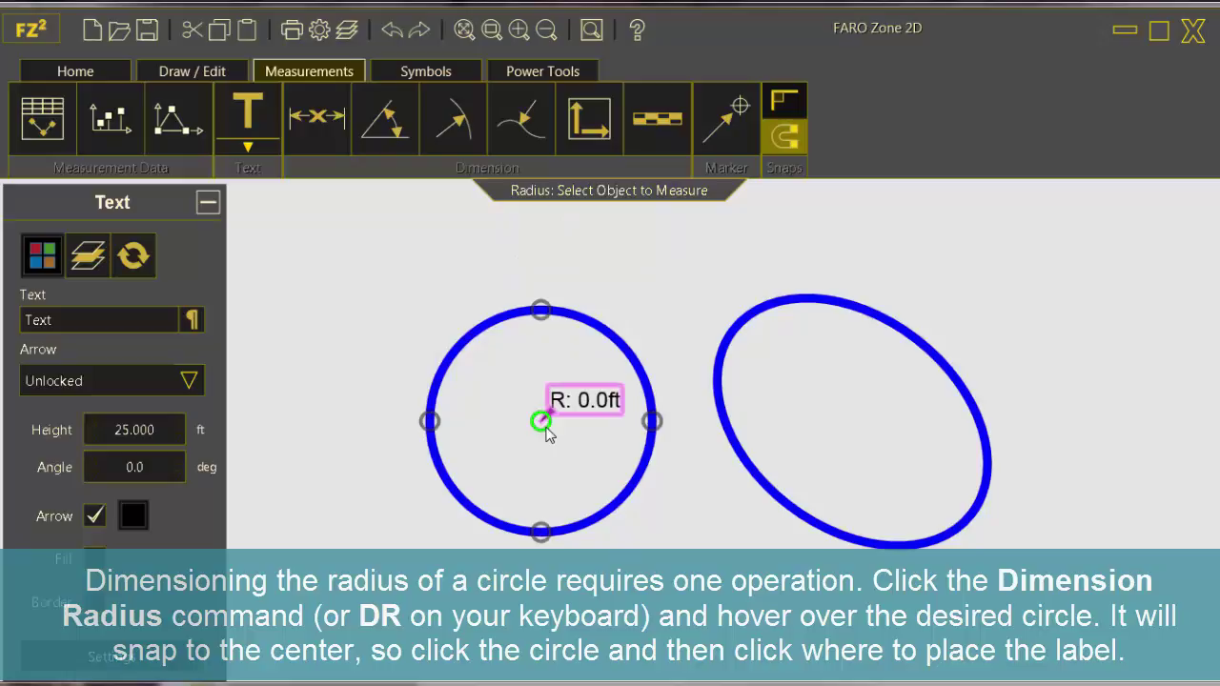
left_click(539, 309)
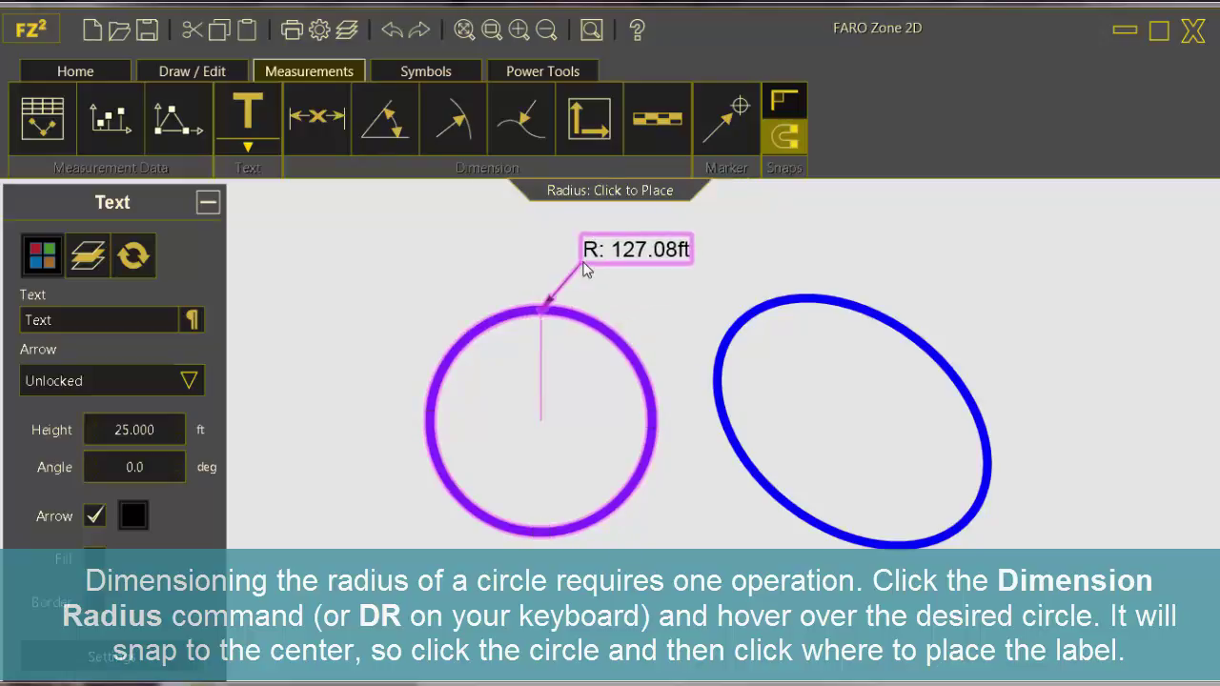
left_click(584, 270)
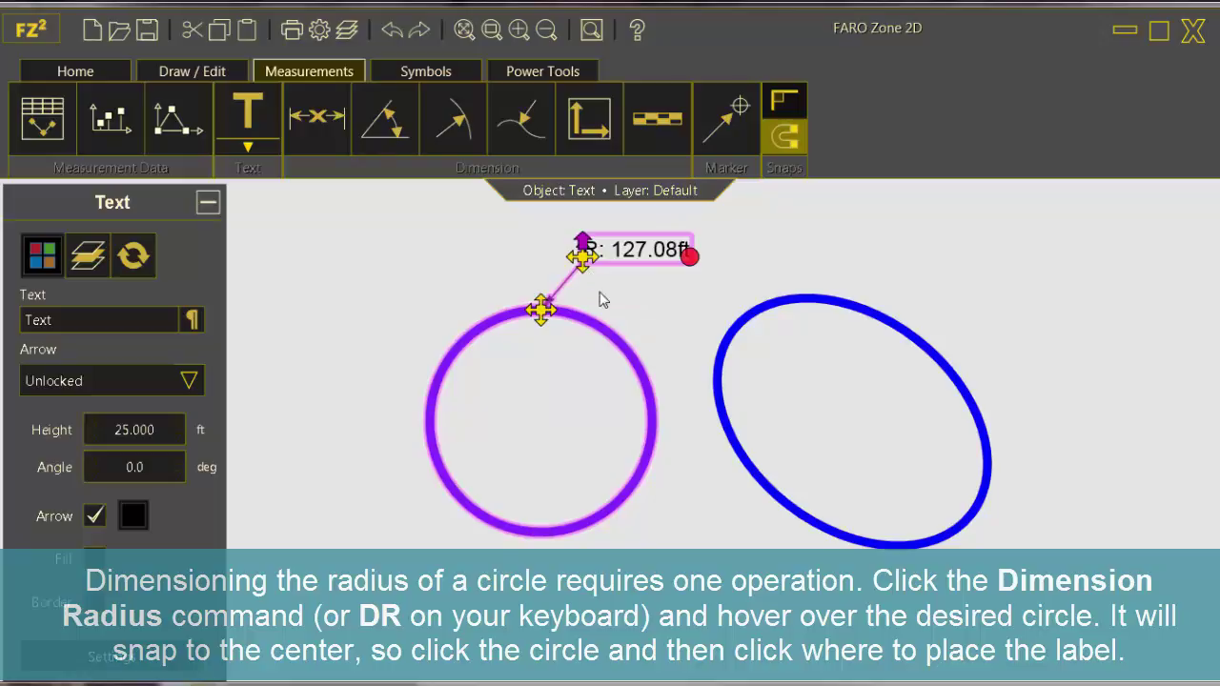
key("Escape")
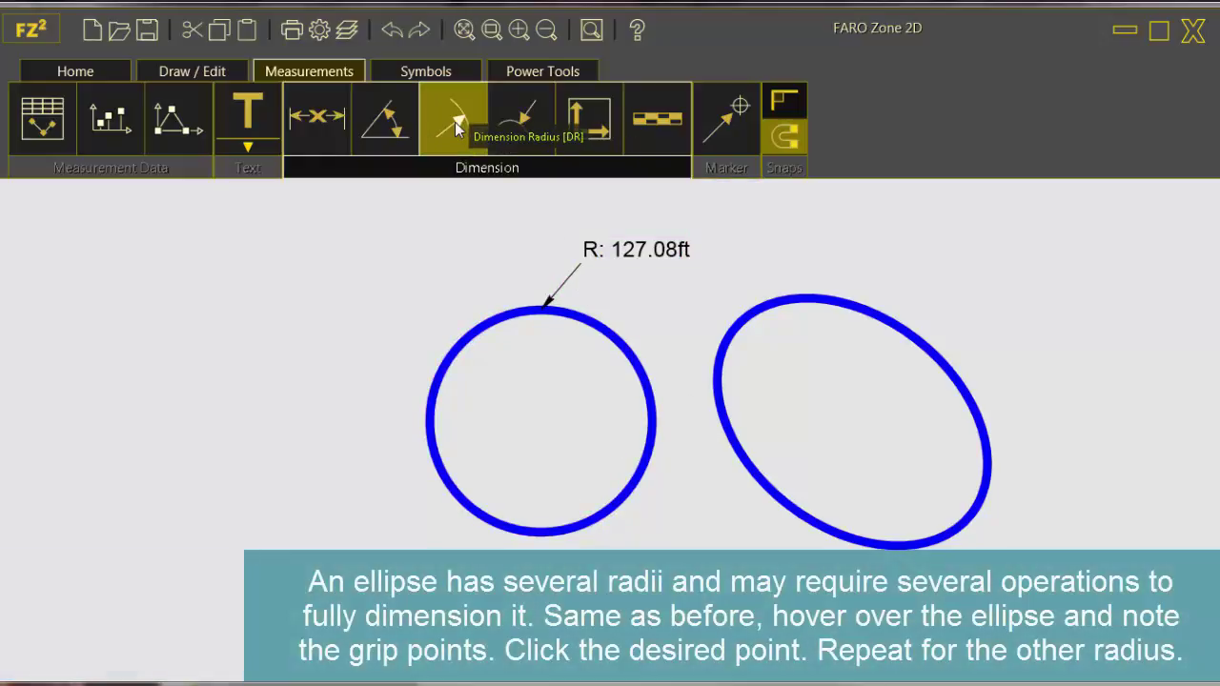
Dimension the ellipse's radius at two points, R: 119.72ft and R: 171.87ft, labels above
left_click(455, 122)
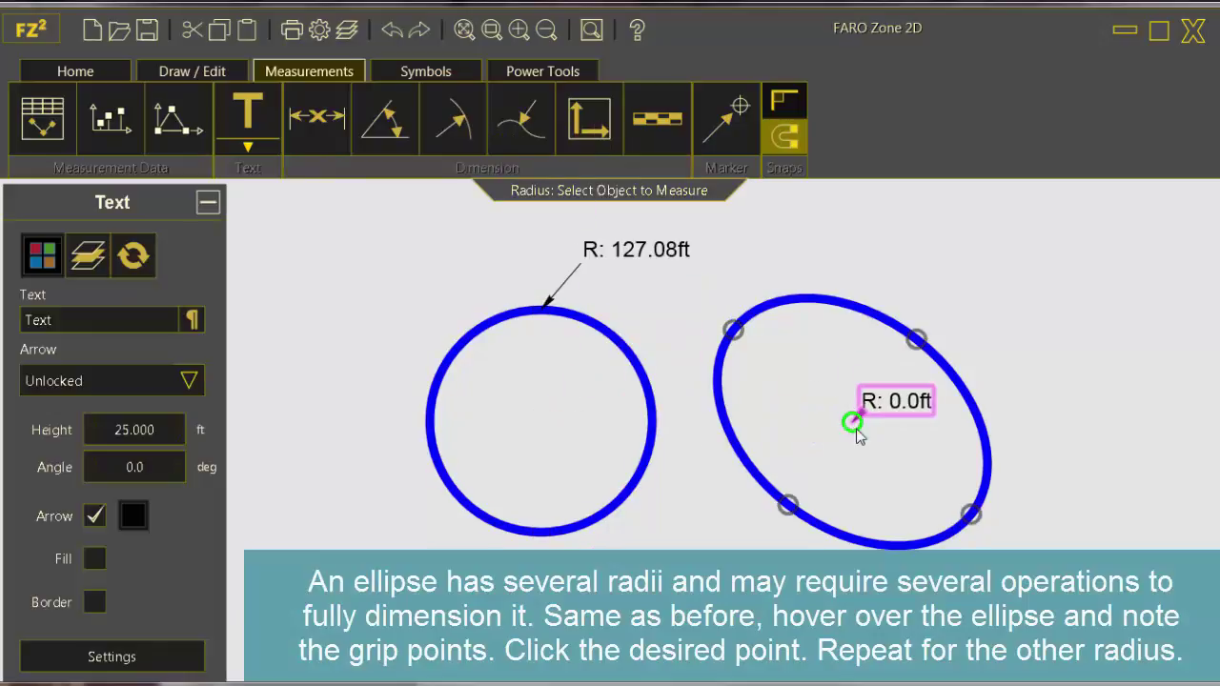
left_click(917, 341)
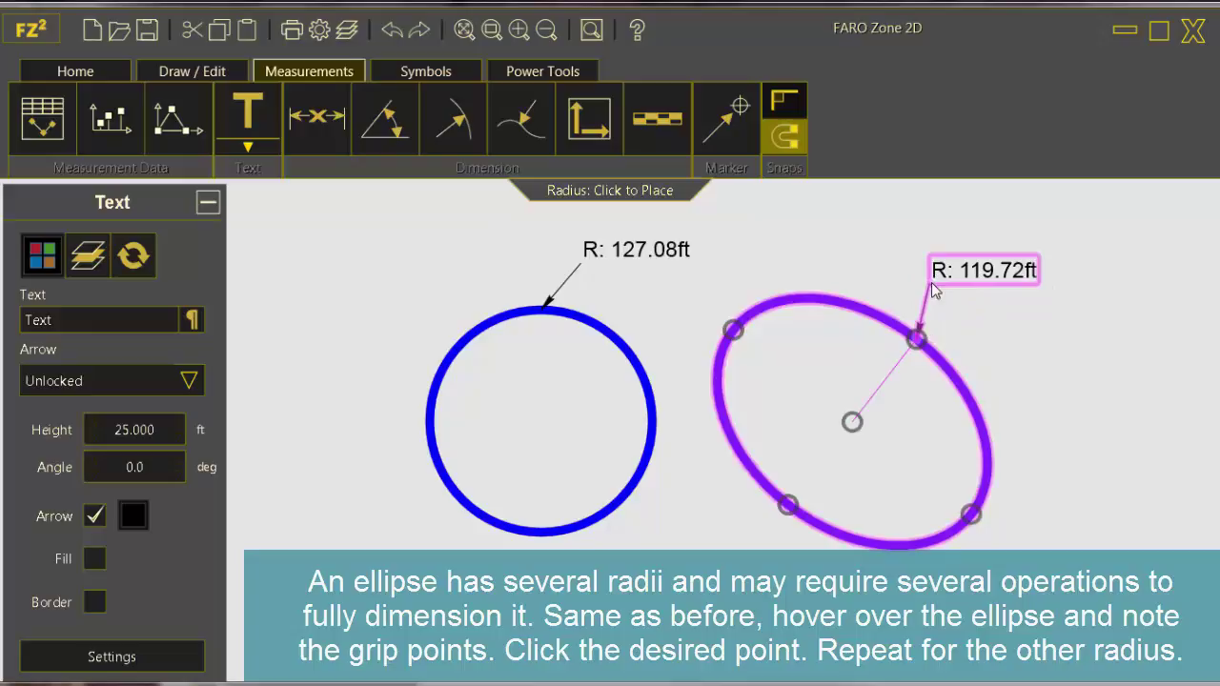
left_click(930, 276)
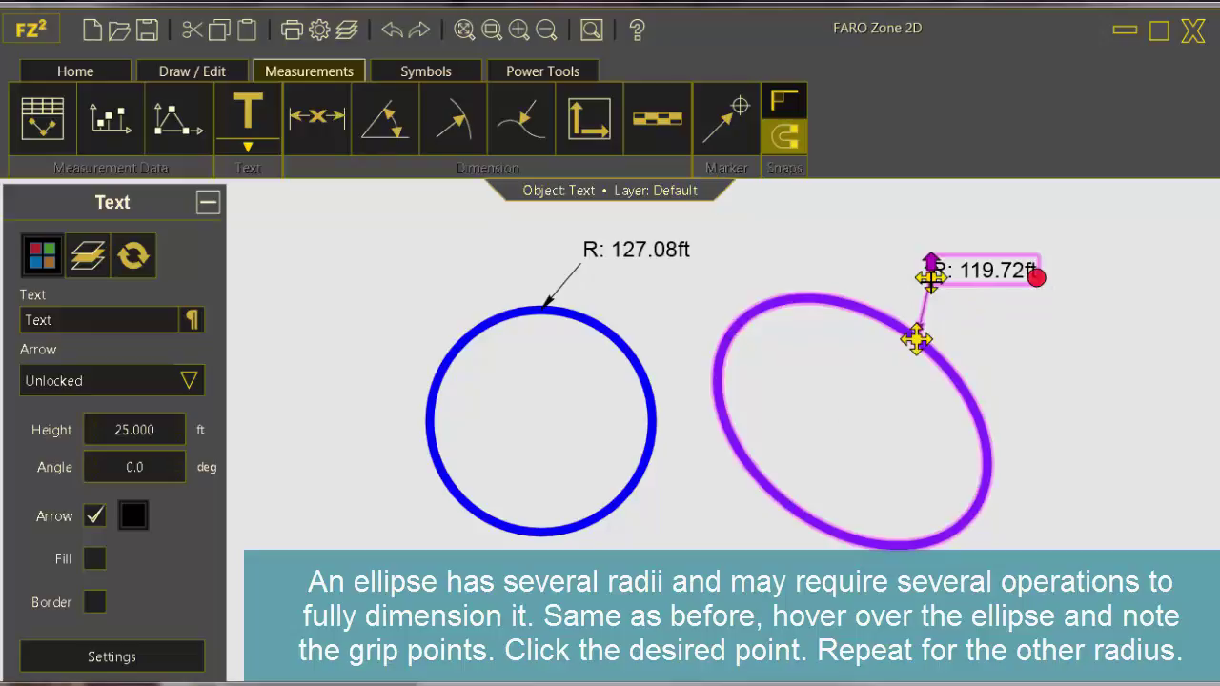
left_click(448, 121)
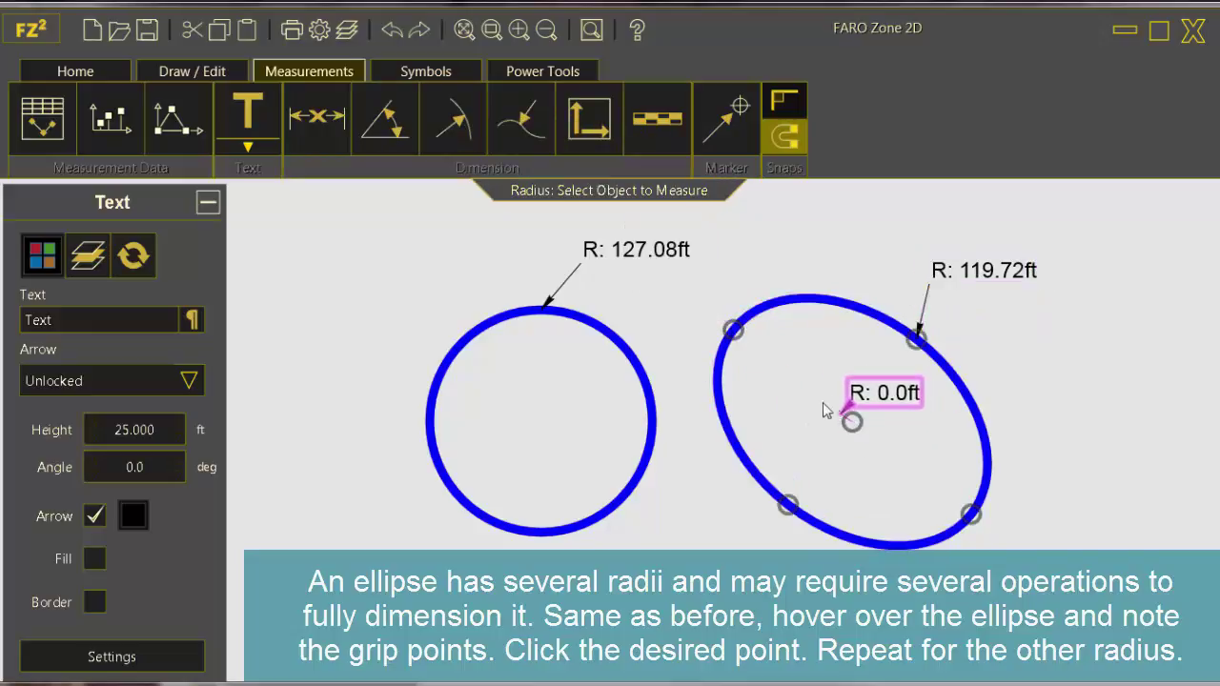
left_click(733, 330)
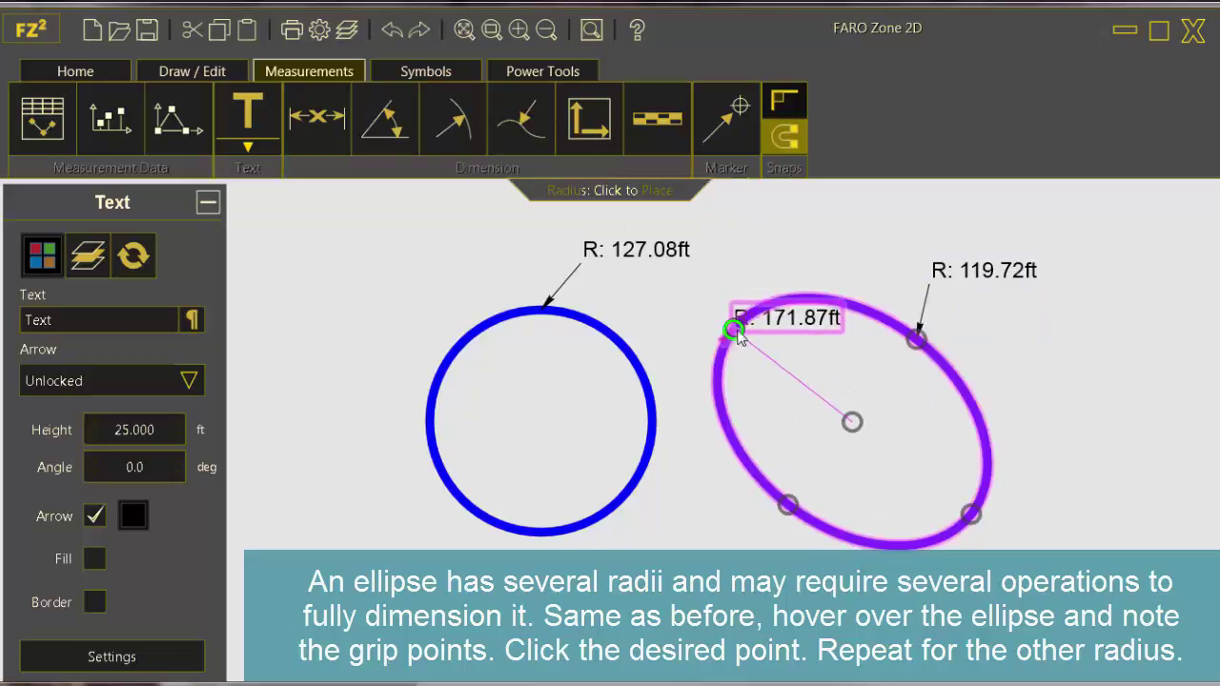
left_click(771, 235)
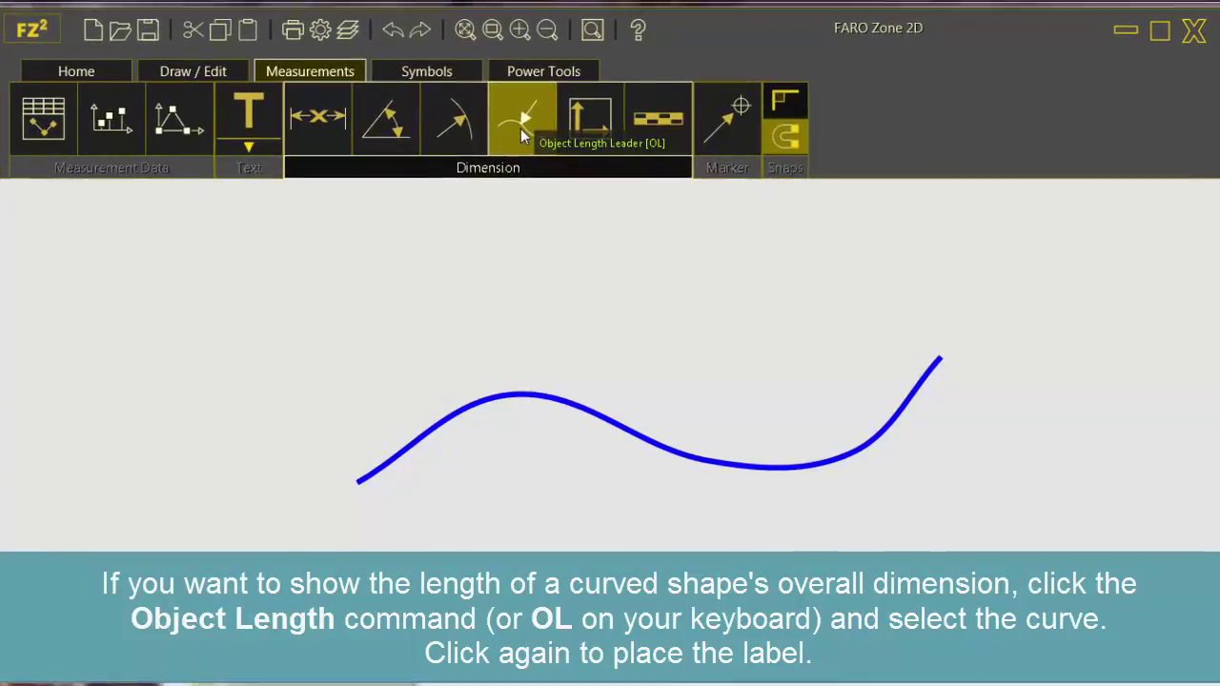
Add a 1217.131' object-length leader to the wavy curve, then select its label
left_click(522, 126)
left_click(614, 423)
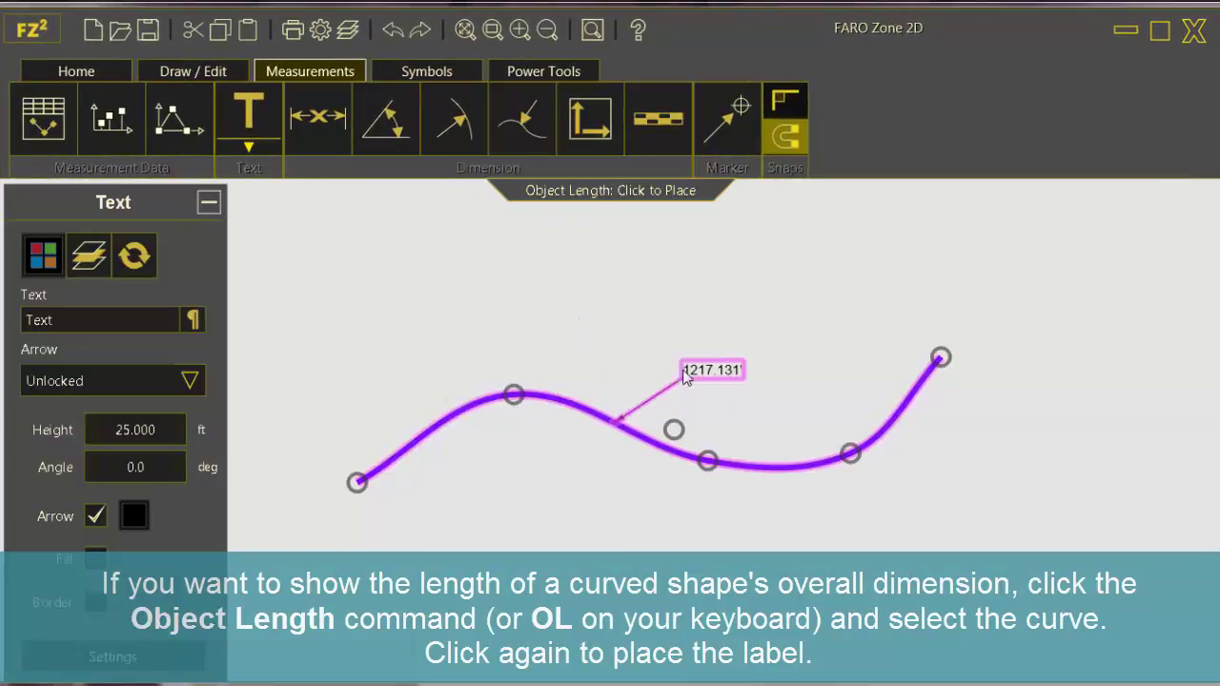
left_click(677, 364)
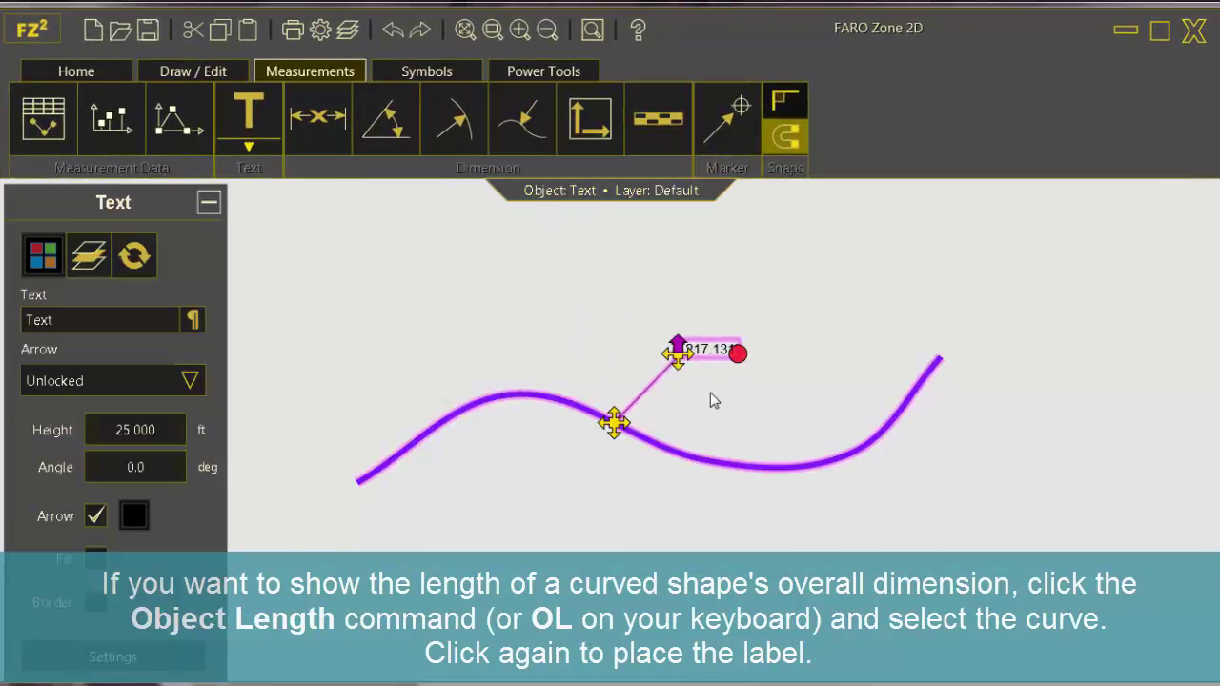
left_click(705, 391)
left_click(698, 357)
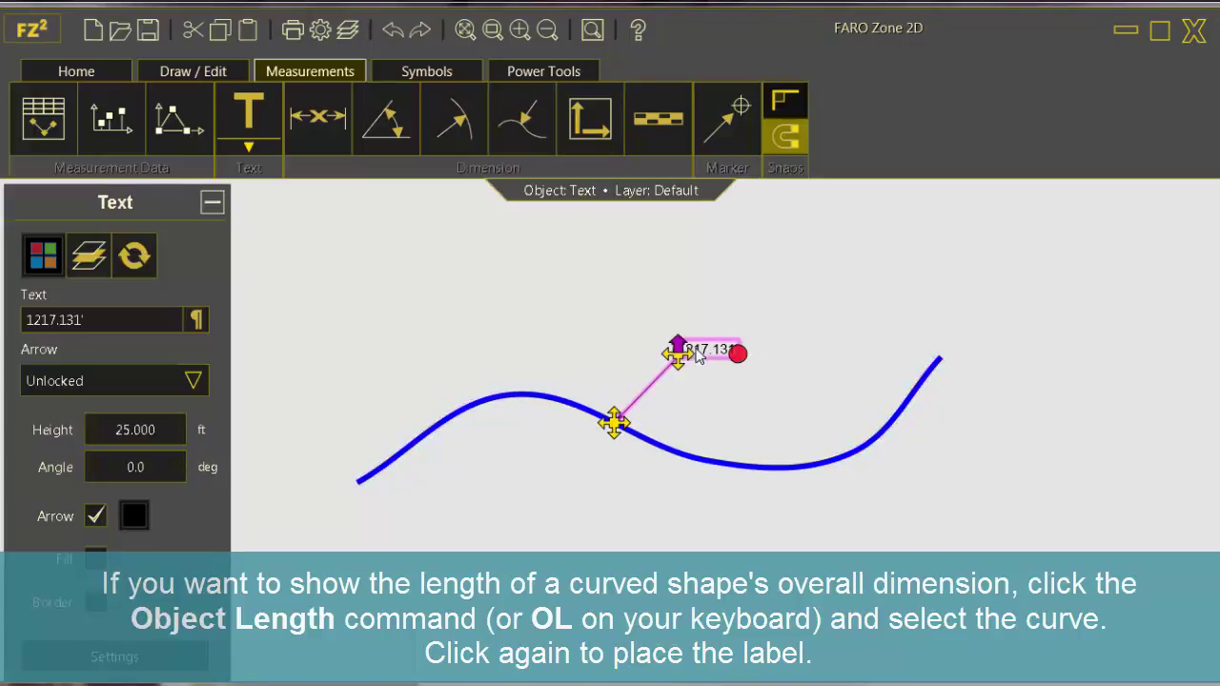
Give the 1217.131' length label a light yellow fill and a border
left_click(95, 559)
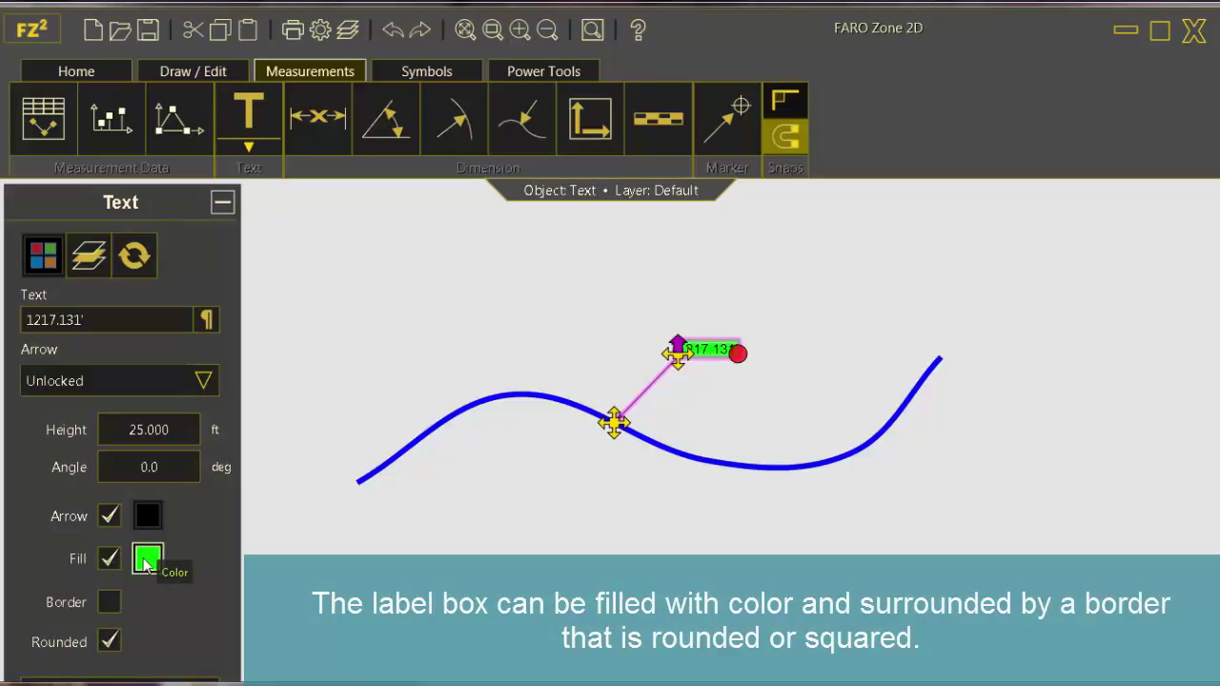
left_click(147, 559)
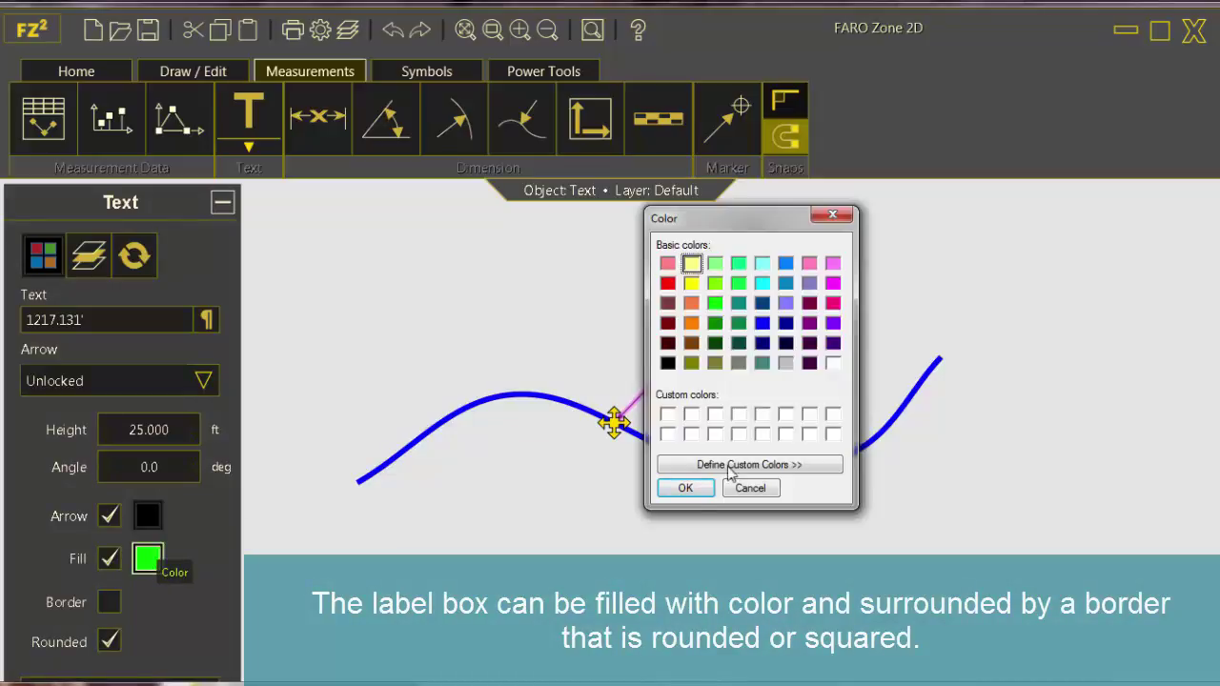
left_click(684, 489)
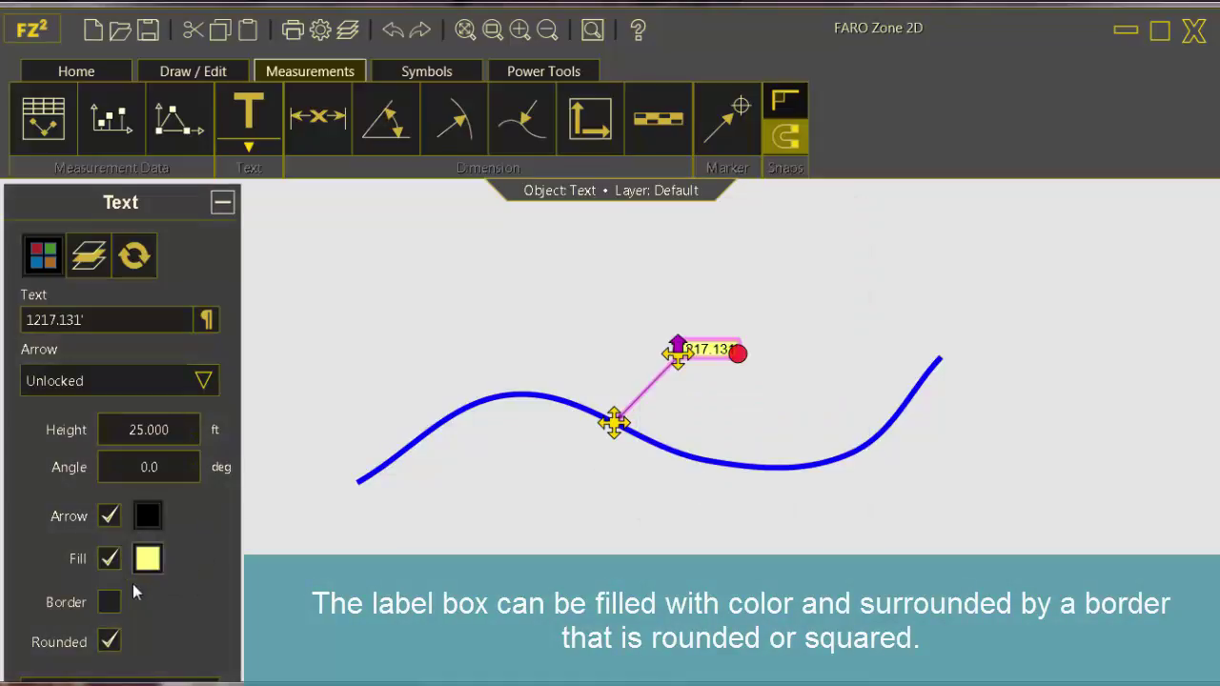
left_click(108, 602)
left_click(654, 410)
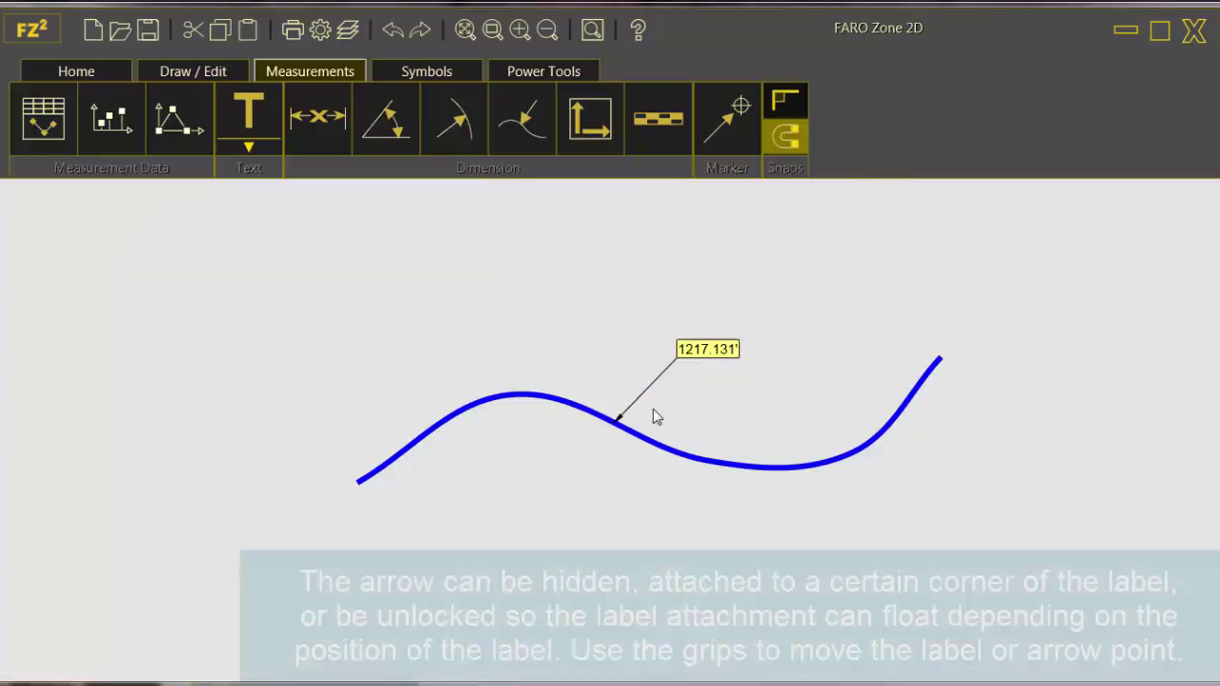
Attach the length label's arrow at its North East corner
left_click(670, 364)
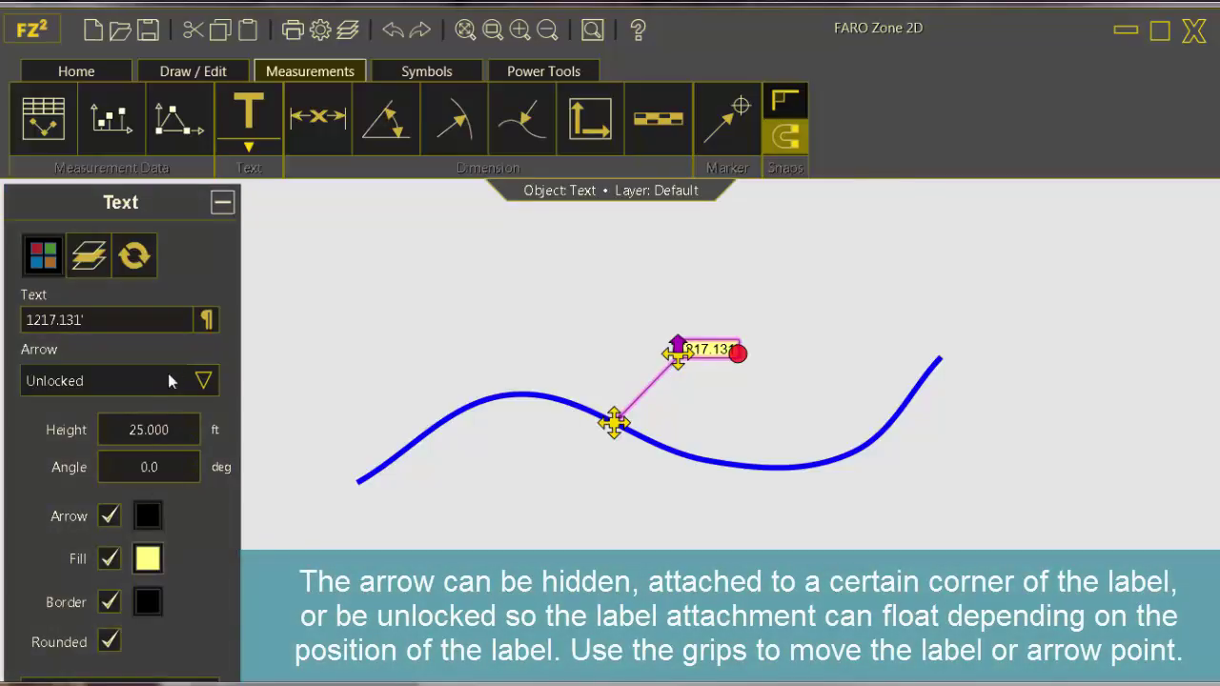
left_click(203, 382)
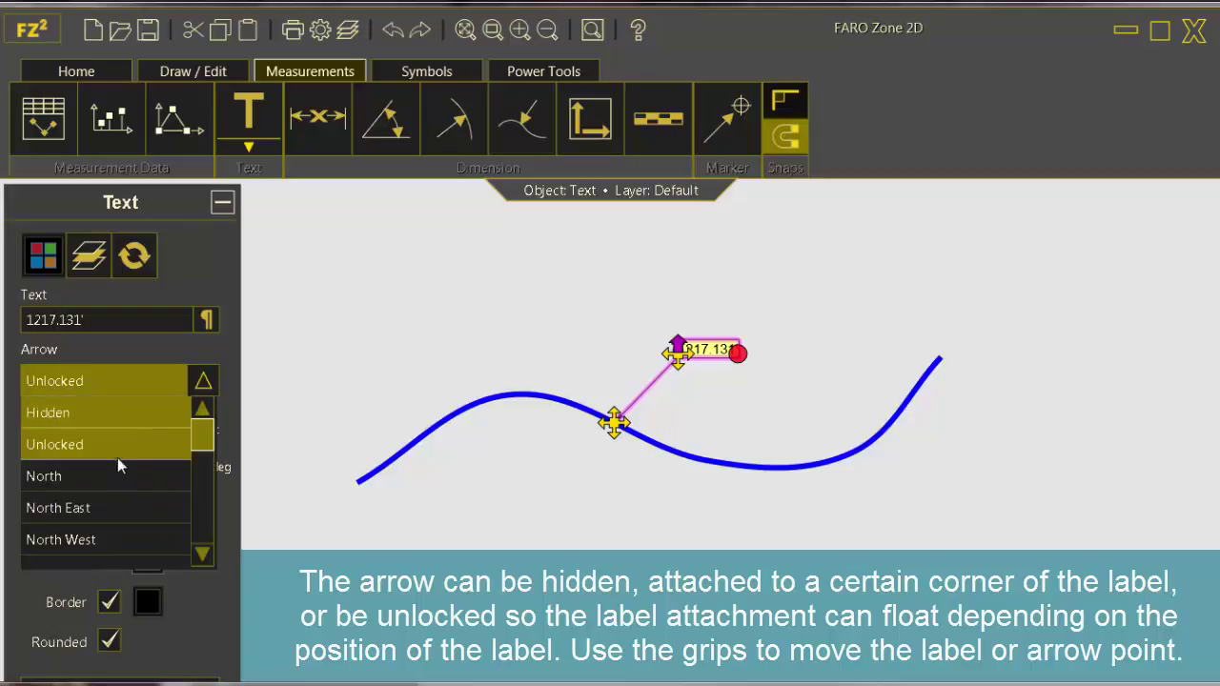
left_click(94, 506)
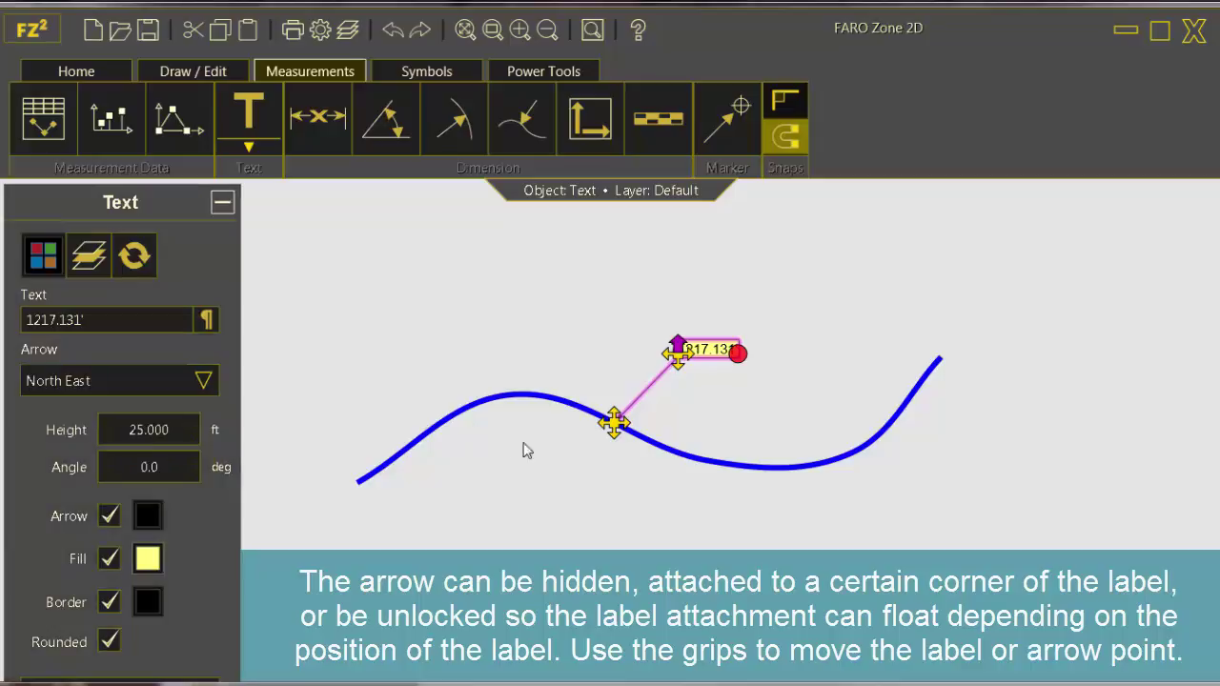
left_click(740, 433)
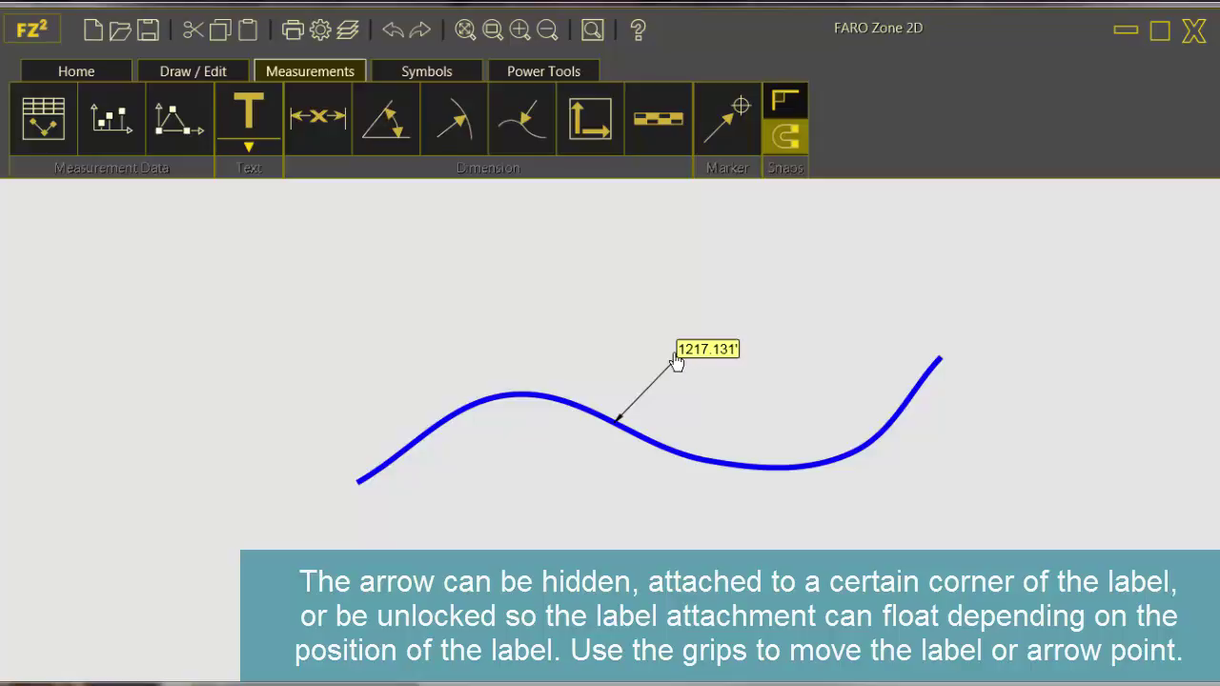
Reposition the length label over the curve, then measure the lower rectangle's area as 3050.0ft²
left_click(682, 360)
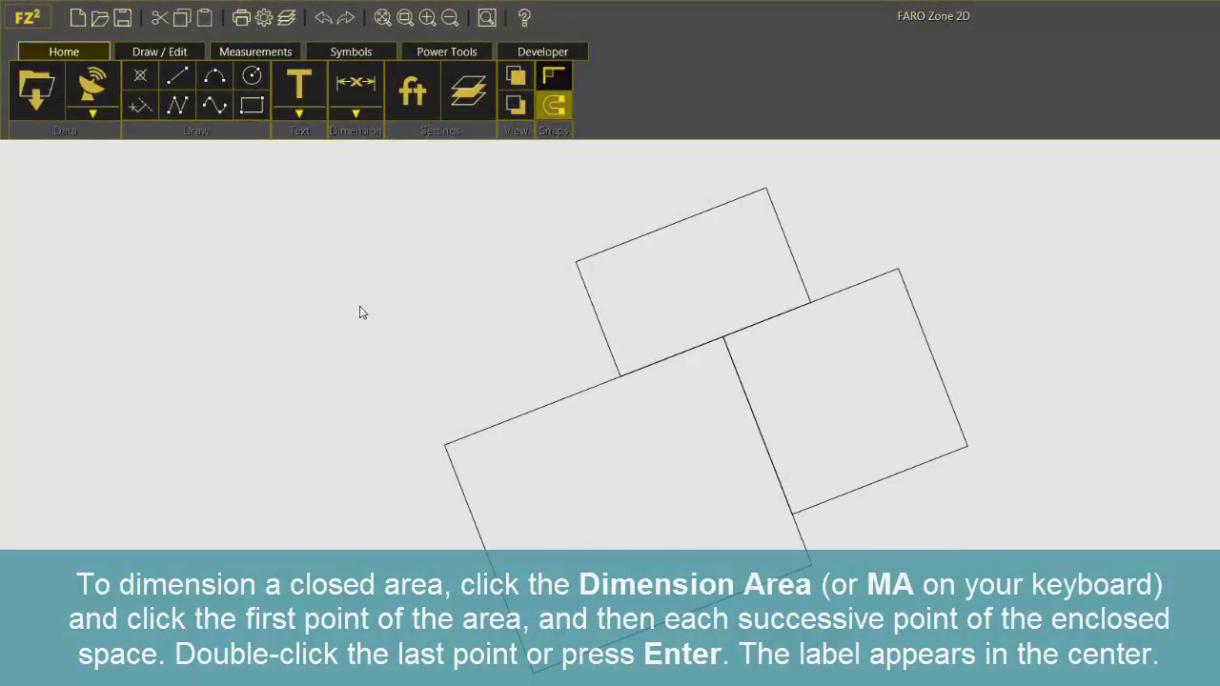
left_click(369, 116)
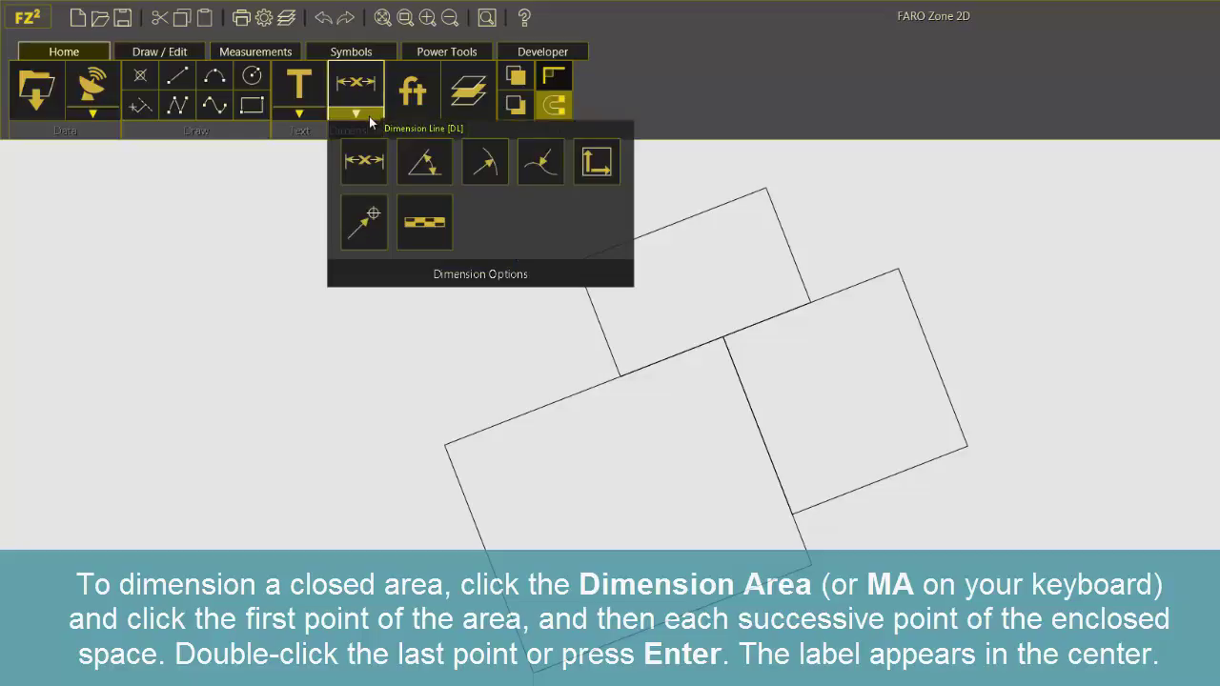
left_click(586, 167)
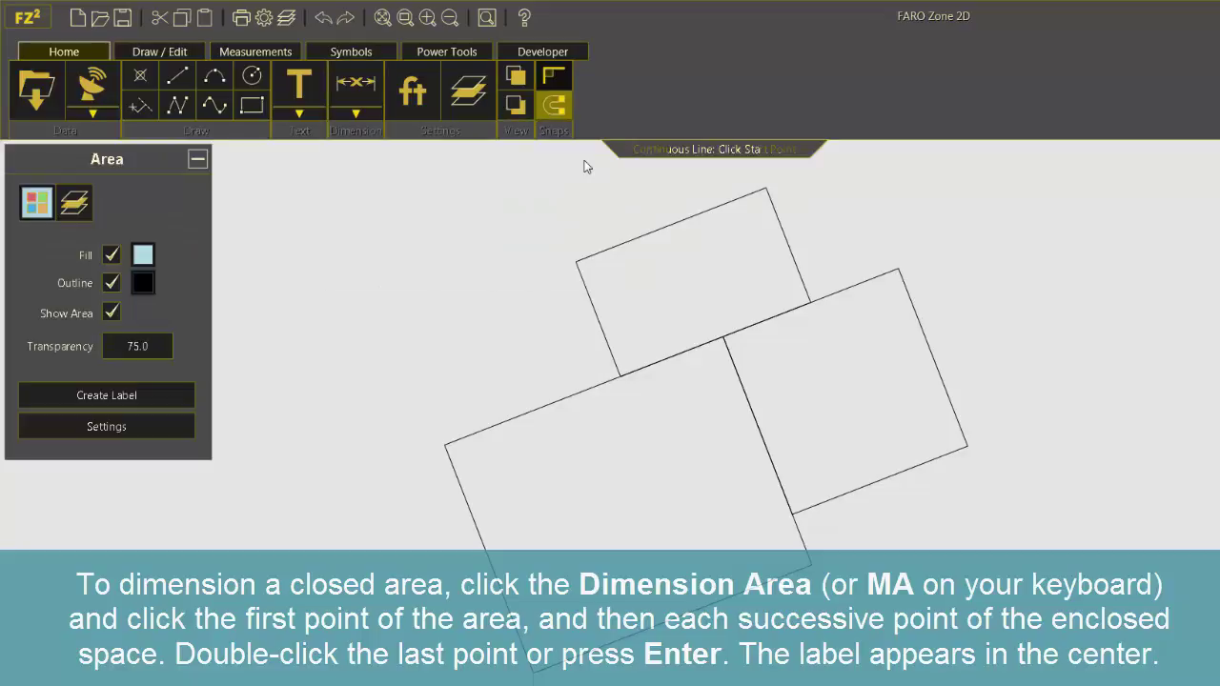
left_click(444, 444)
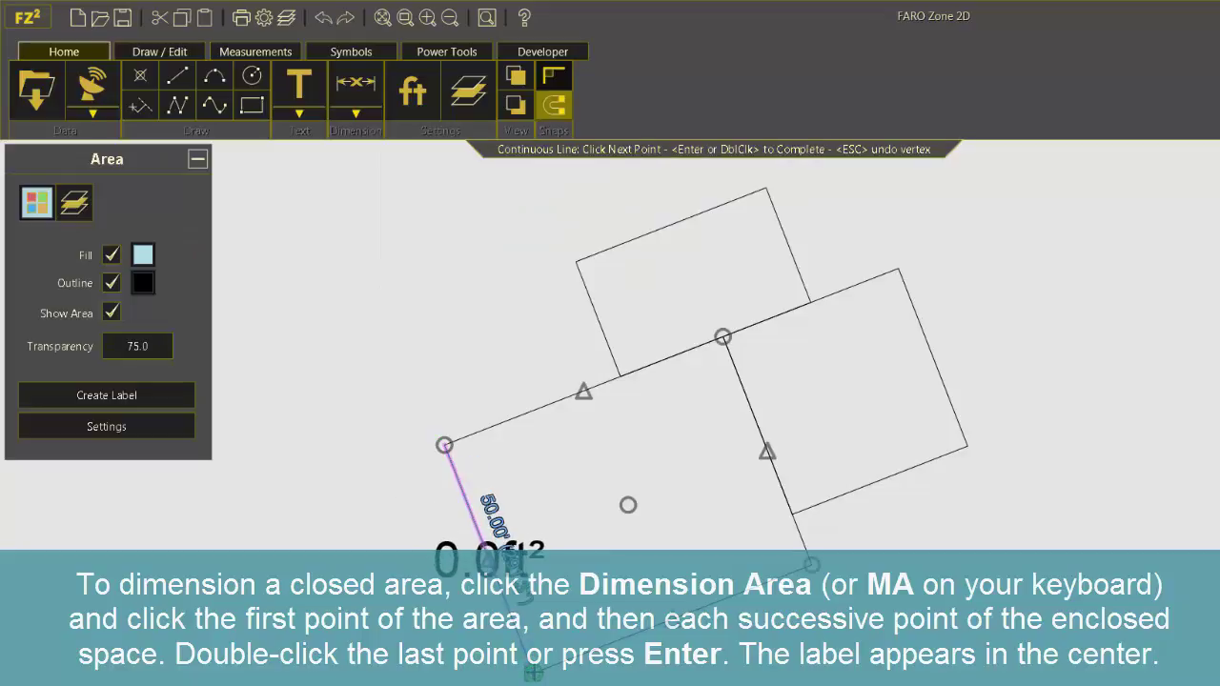
left_click(534, 672)
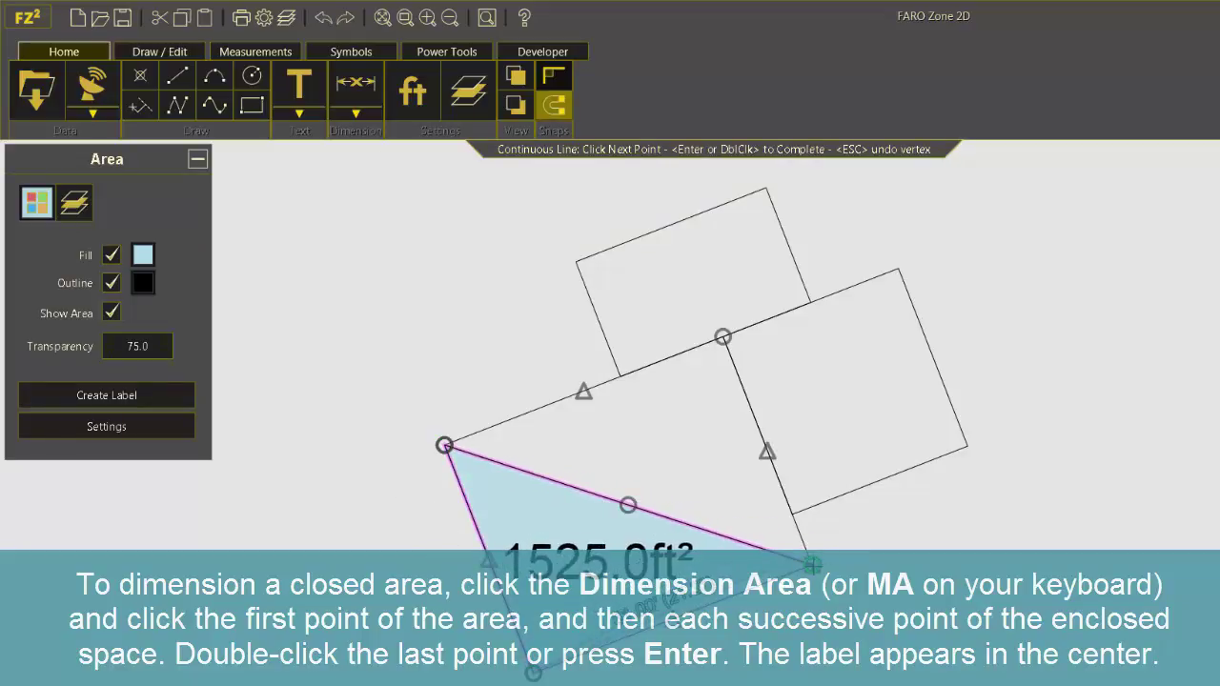
left_click(809, 564)
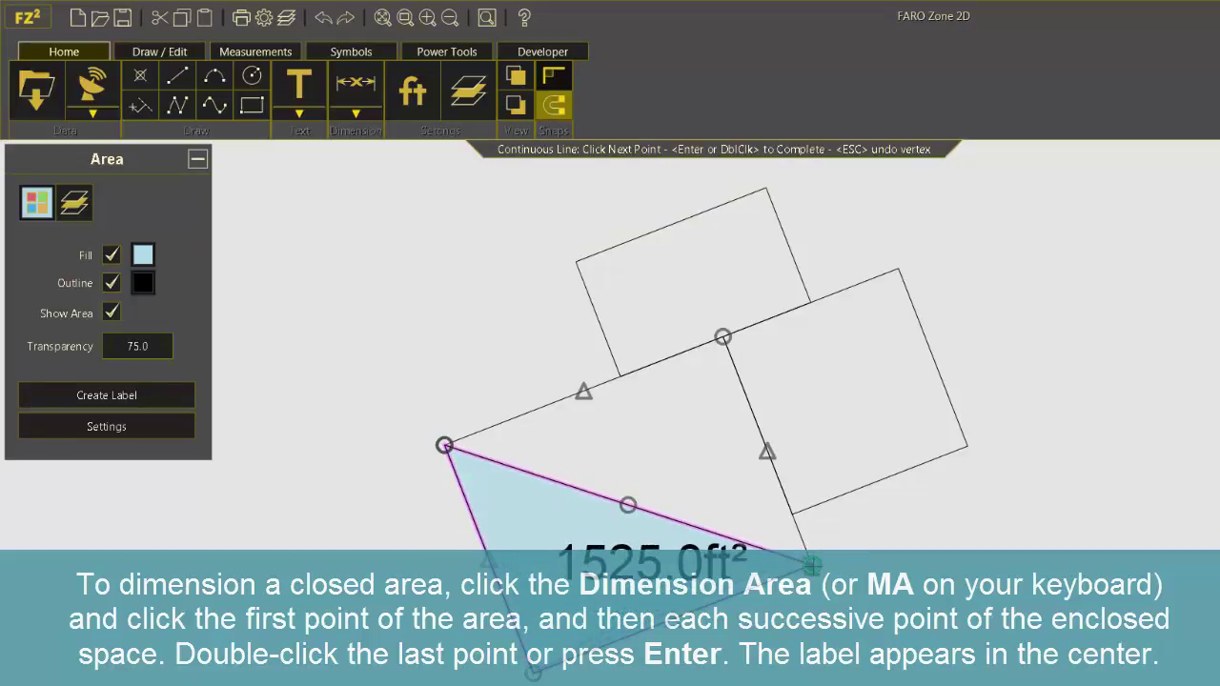
double_click(723, 336)
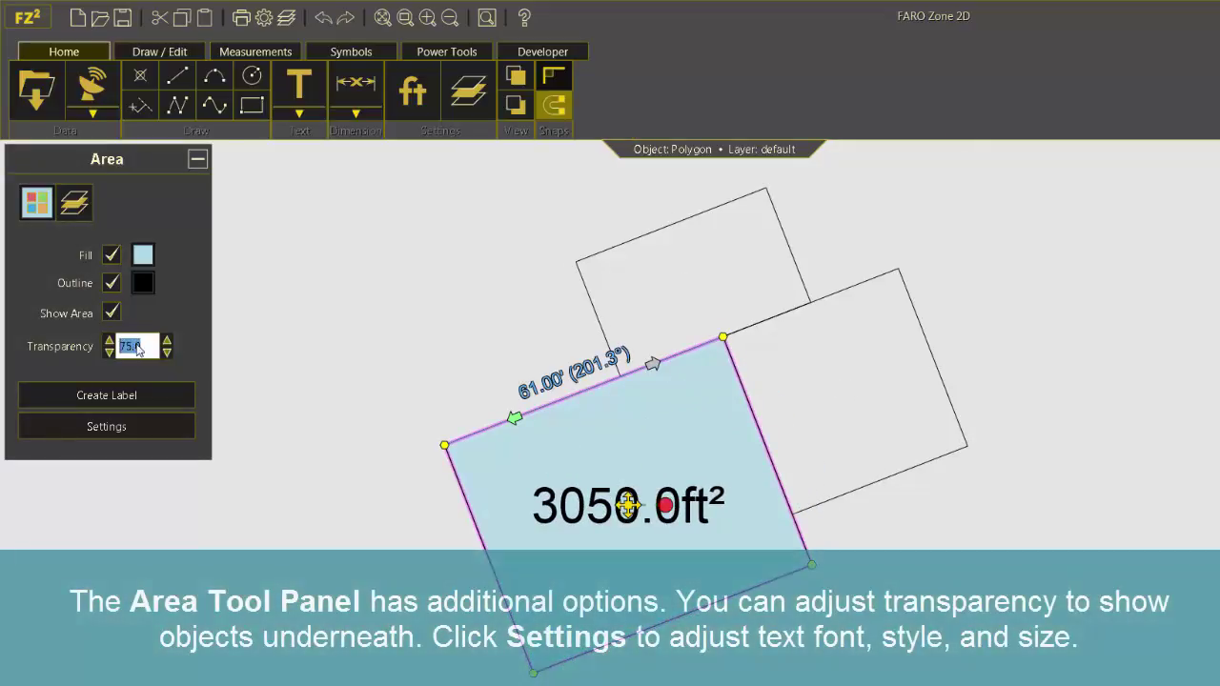
Set the area fill transparency to 50 and reduce the area text size to 6.0
type("50")
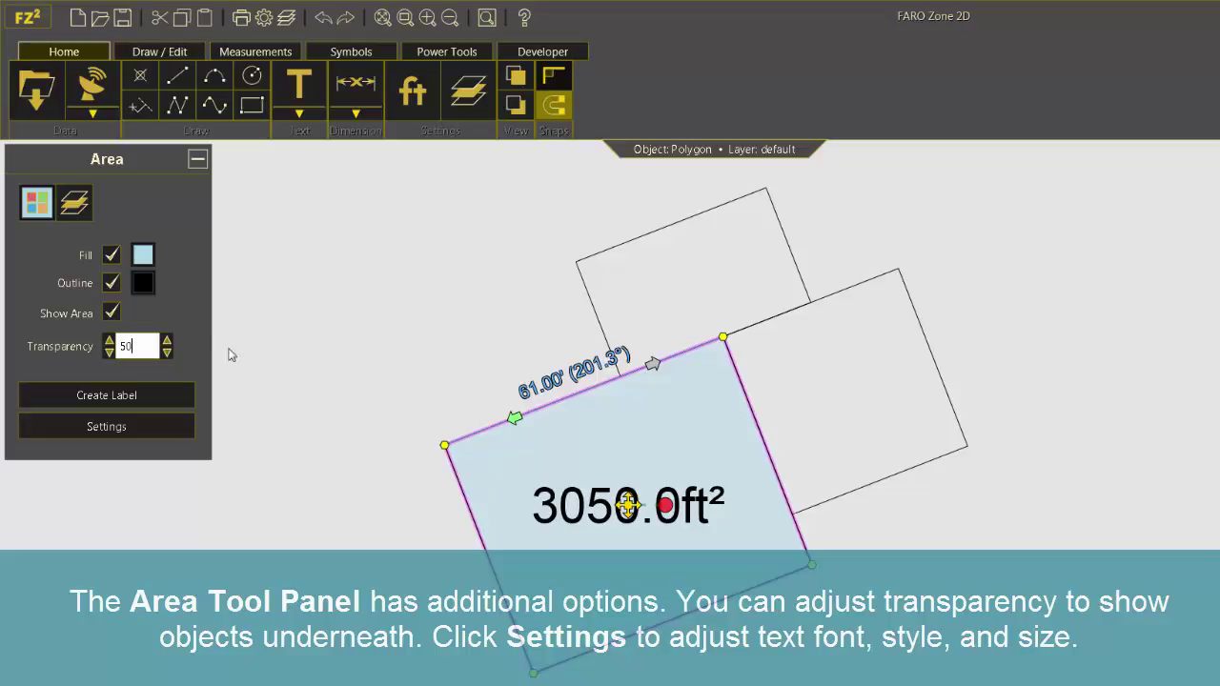
left_click(129, 425)
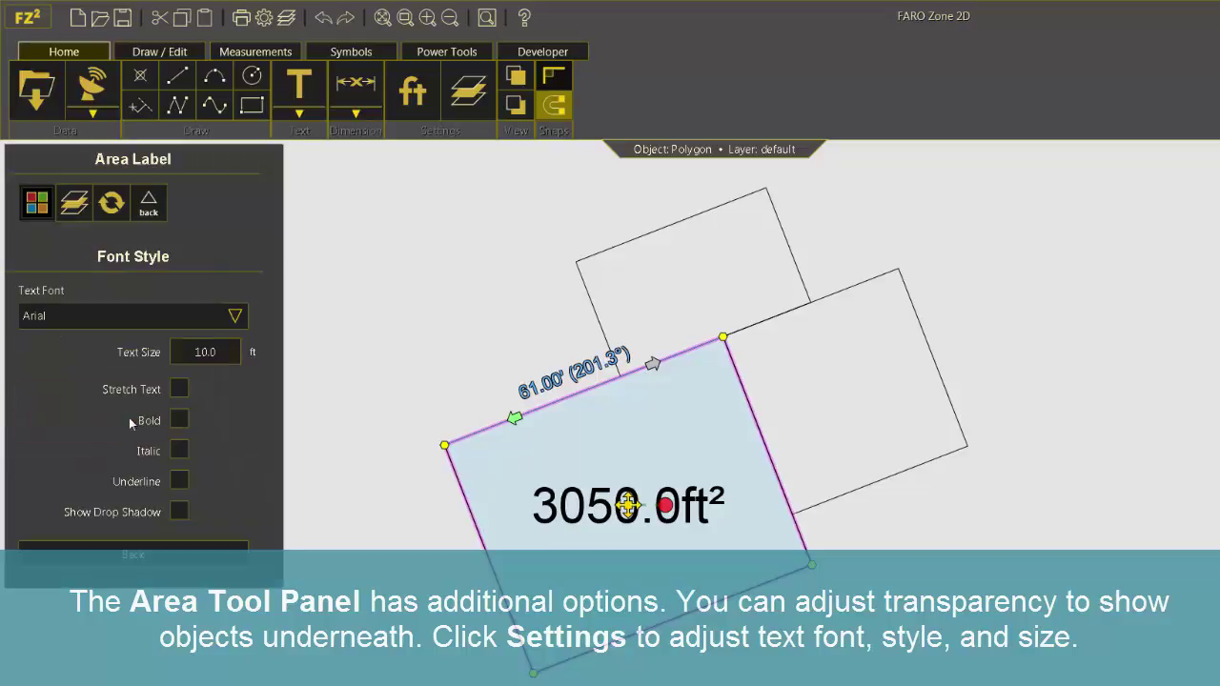
left_click(178, 357)
left_click(177, 358)
left_click(177, 357)
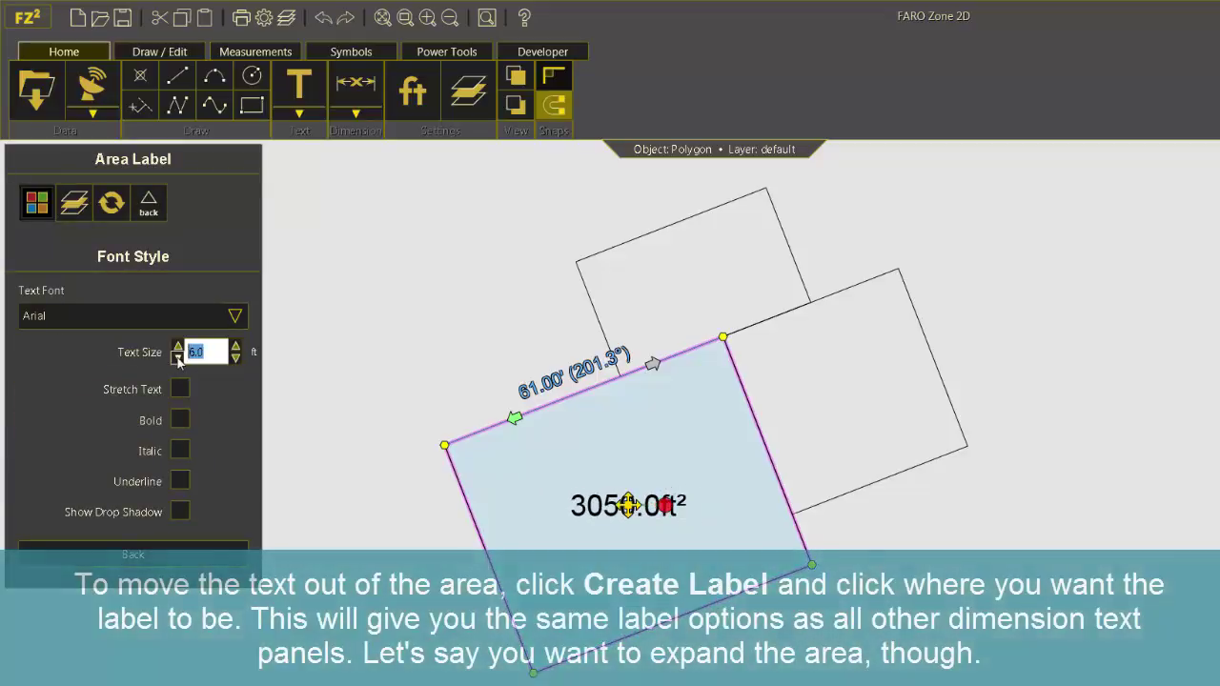
left_click(169, 558)
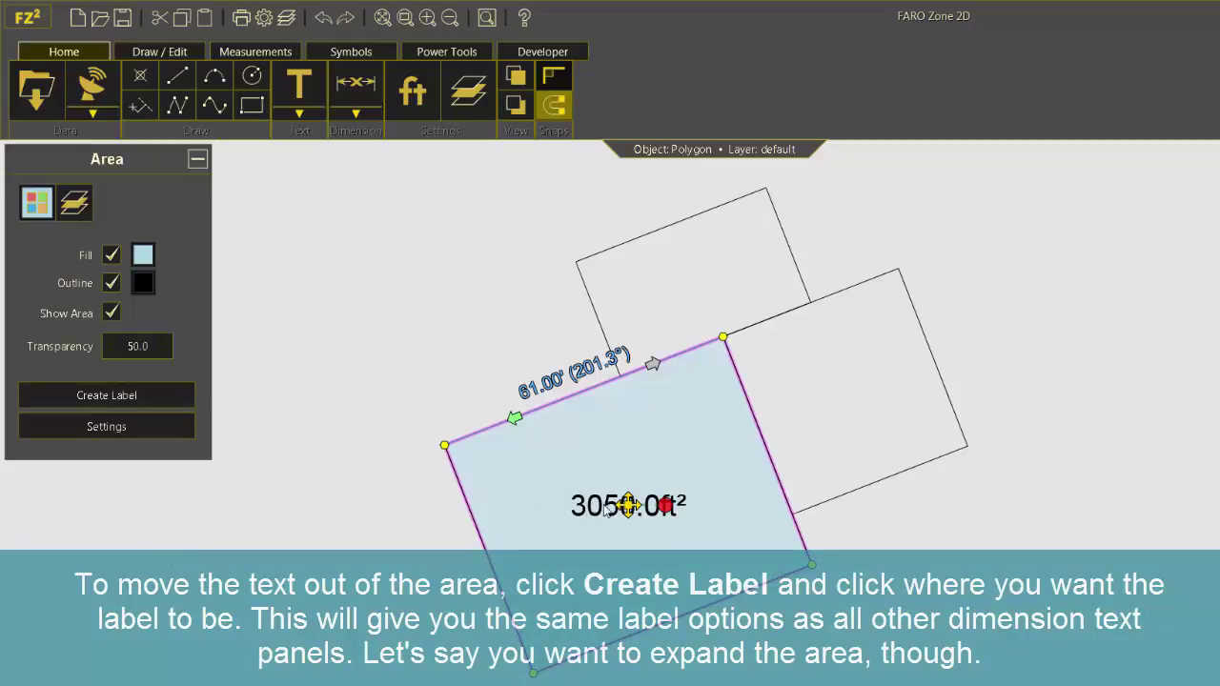
Place a separate 3050.0ft² label left of the rectangle, pointing into it
left_click(129, 400)
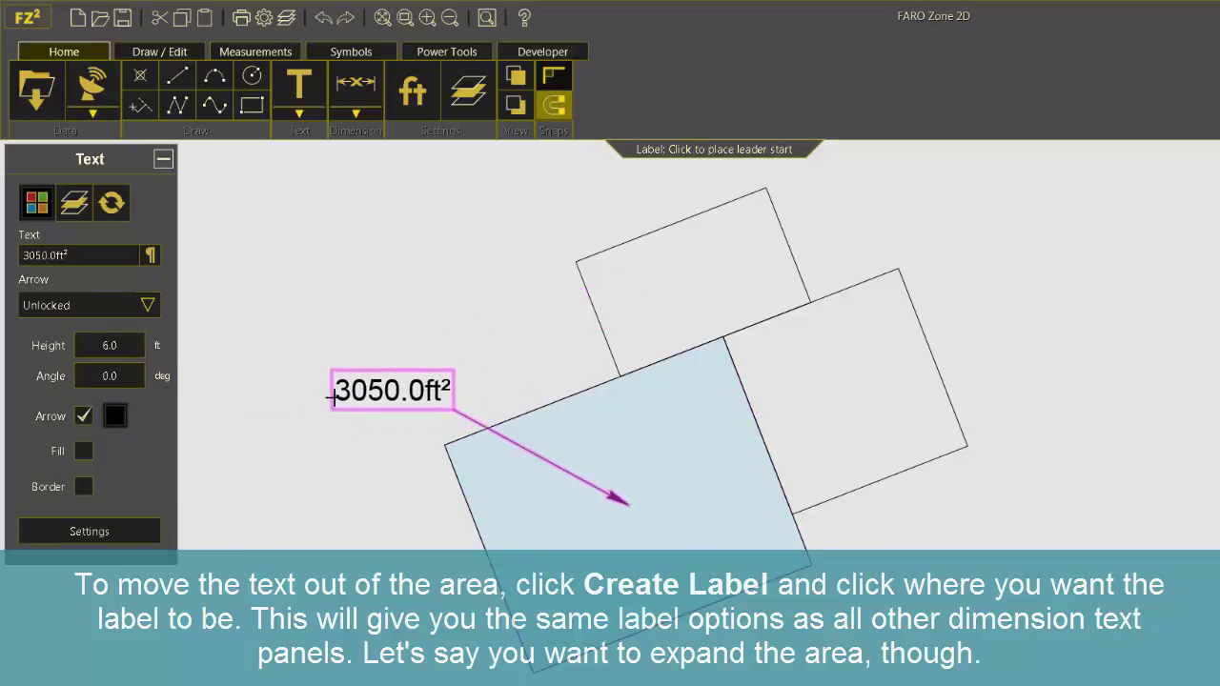
left_click(338, 383)
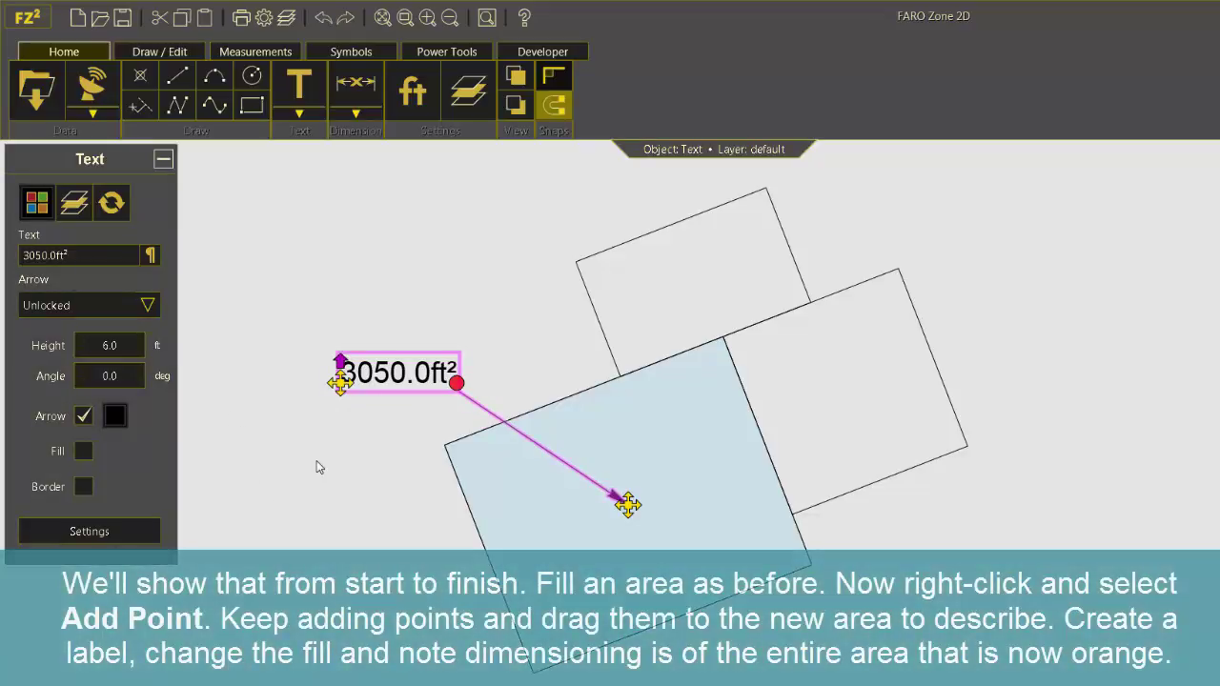
Measure a new area around the four corners of the top rectangle
left_click(319, 467)
left_click(359, 115)
left_click(604, 163)
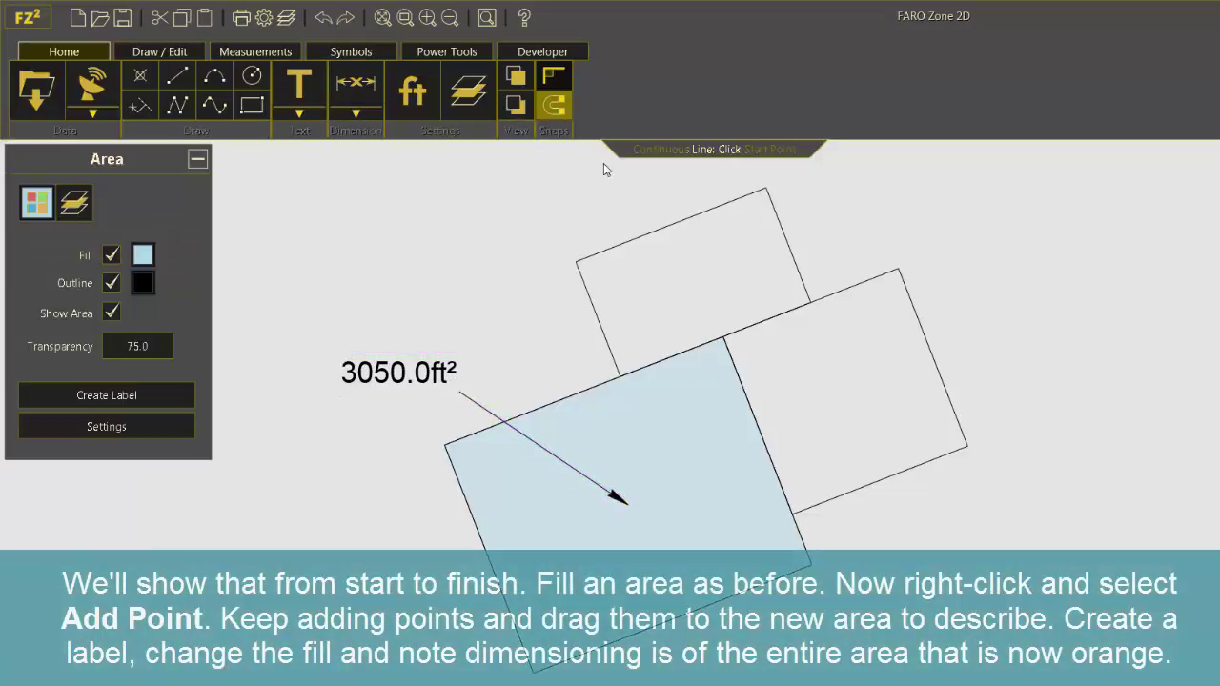
left_click(574, 261)
left_click(619, 376)
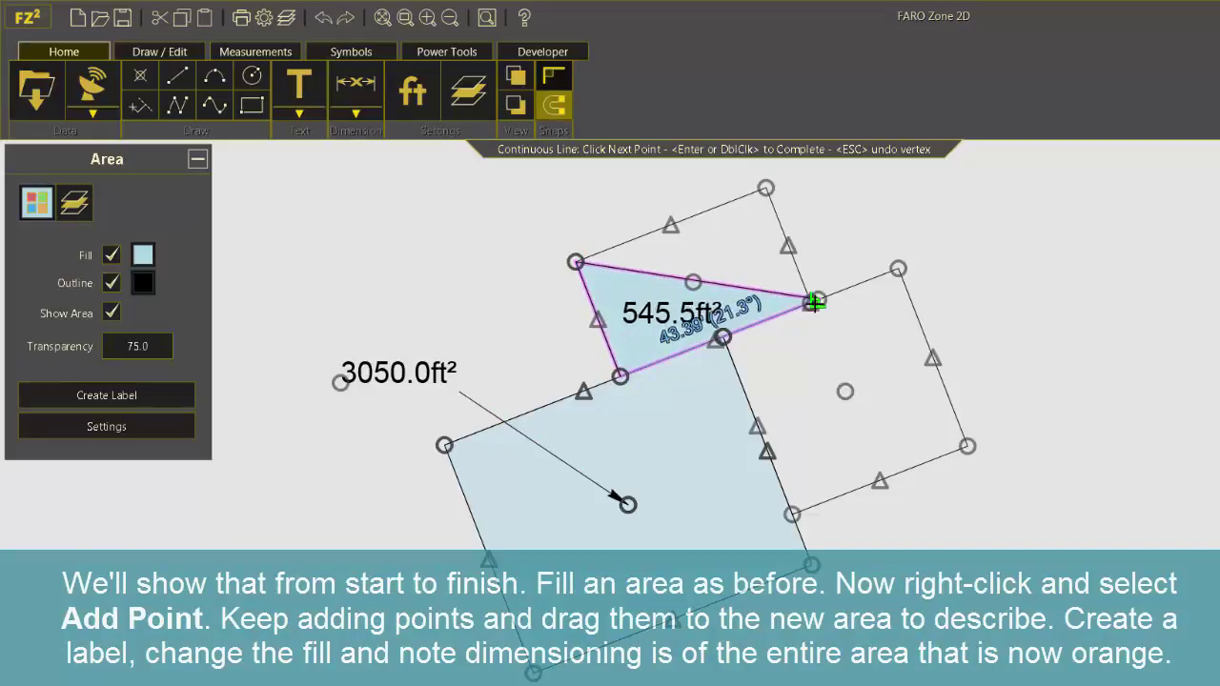
left_click(810, 302)
double_click(766, 188)
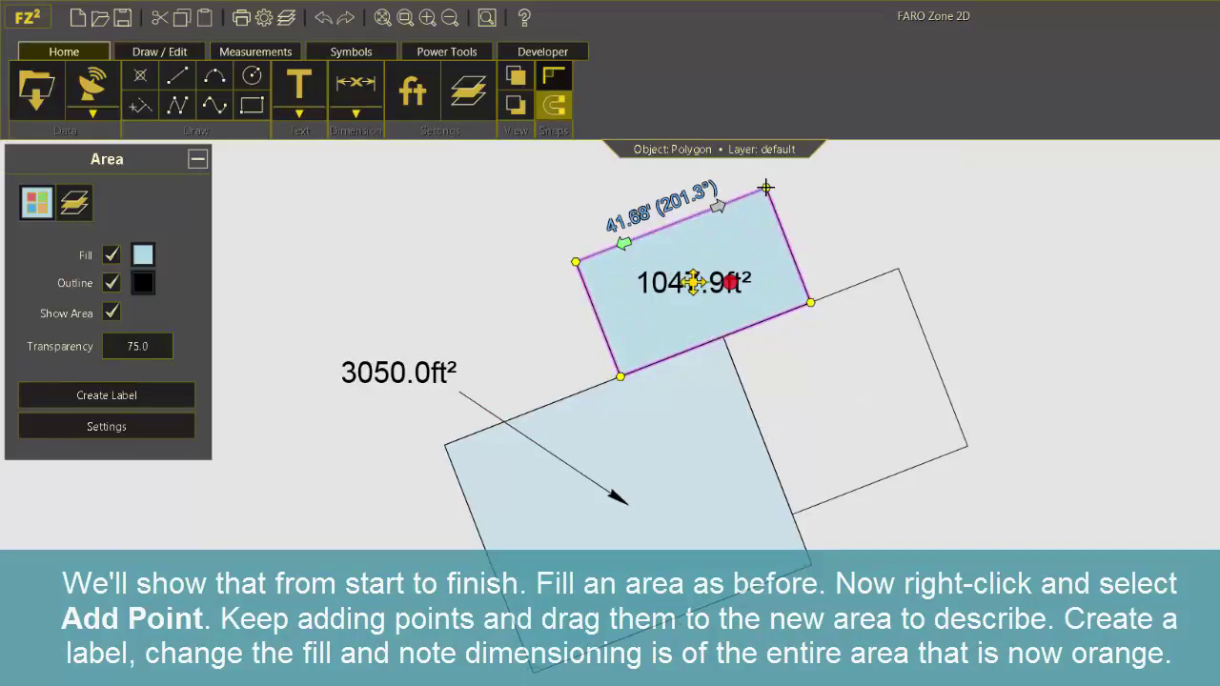
Add vertices and drag them to the right rectangle's corners to extend the area over it
right_click(737, 347)
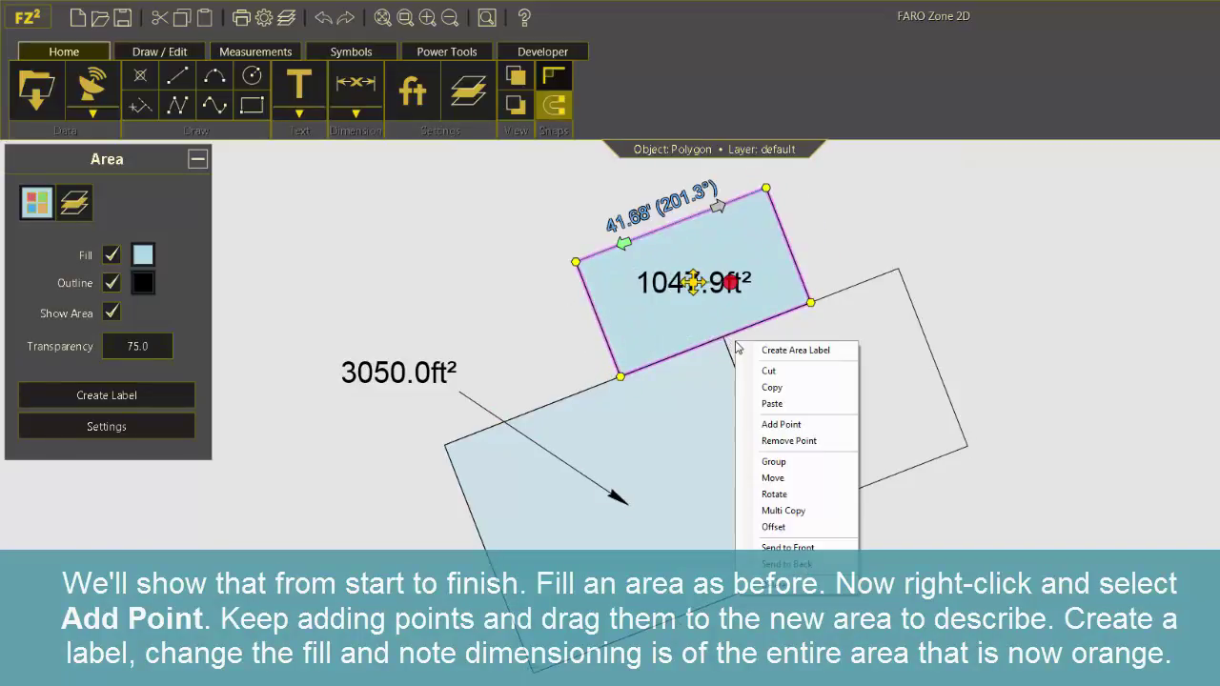
left_click(781, 424)
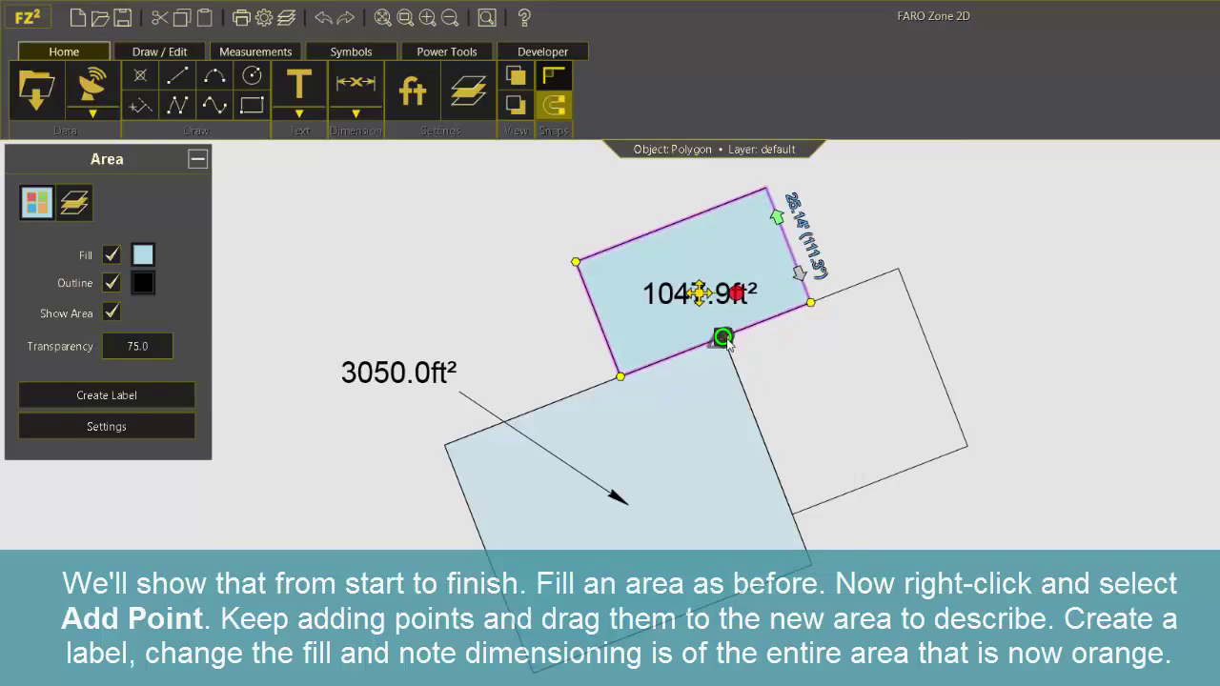
right_click(777, 336)
left_click(810, 413)
left_click_drag(770, 319, 792, 514)
right_click(862, 418)
left_click(906, 495)
left_click_drag(860, 418, 972, 453)
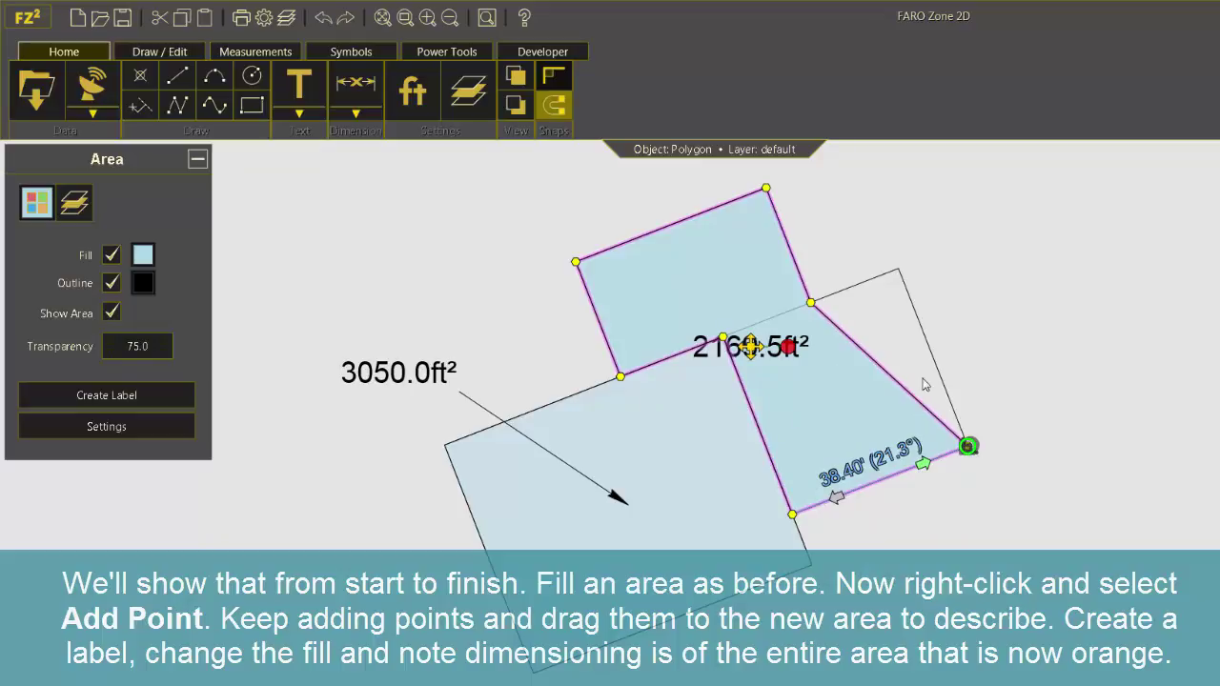
right_click(901, 311)
left_click(932, 375)
left_click_drag(901, 312, 893, 277)
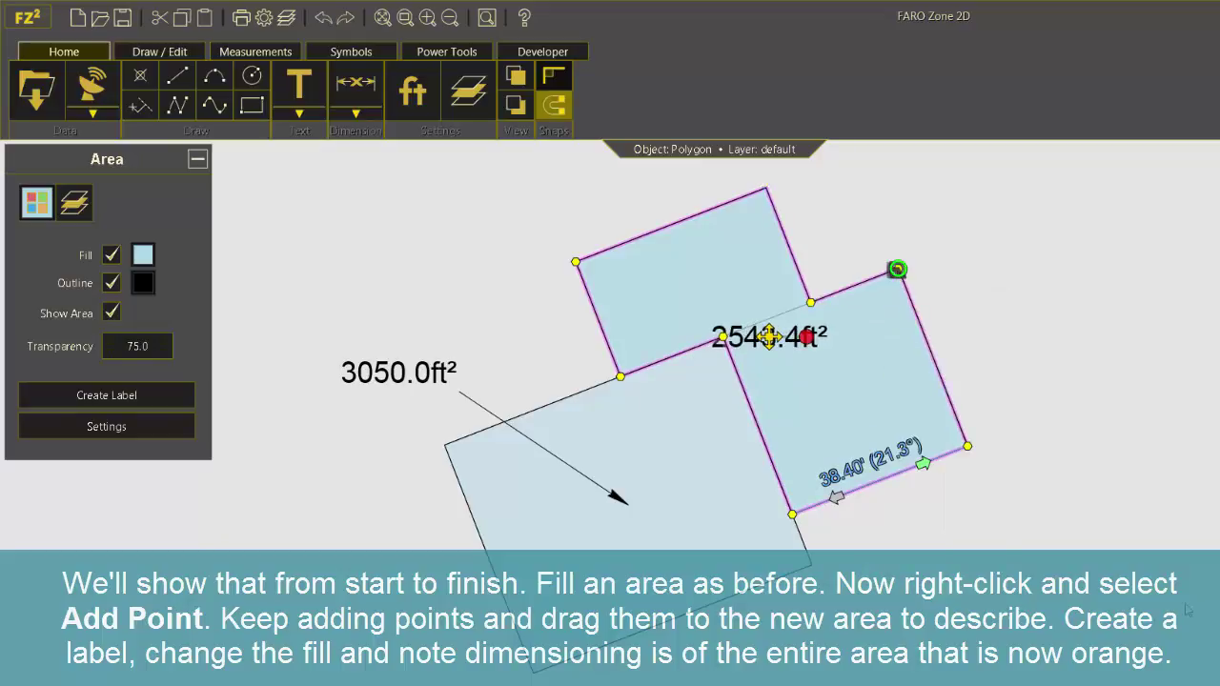
Add the 2543.4ft² label at the upper right and fill the combined area orange
left_click(107, 394)
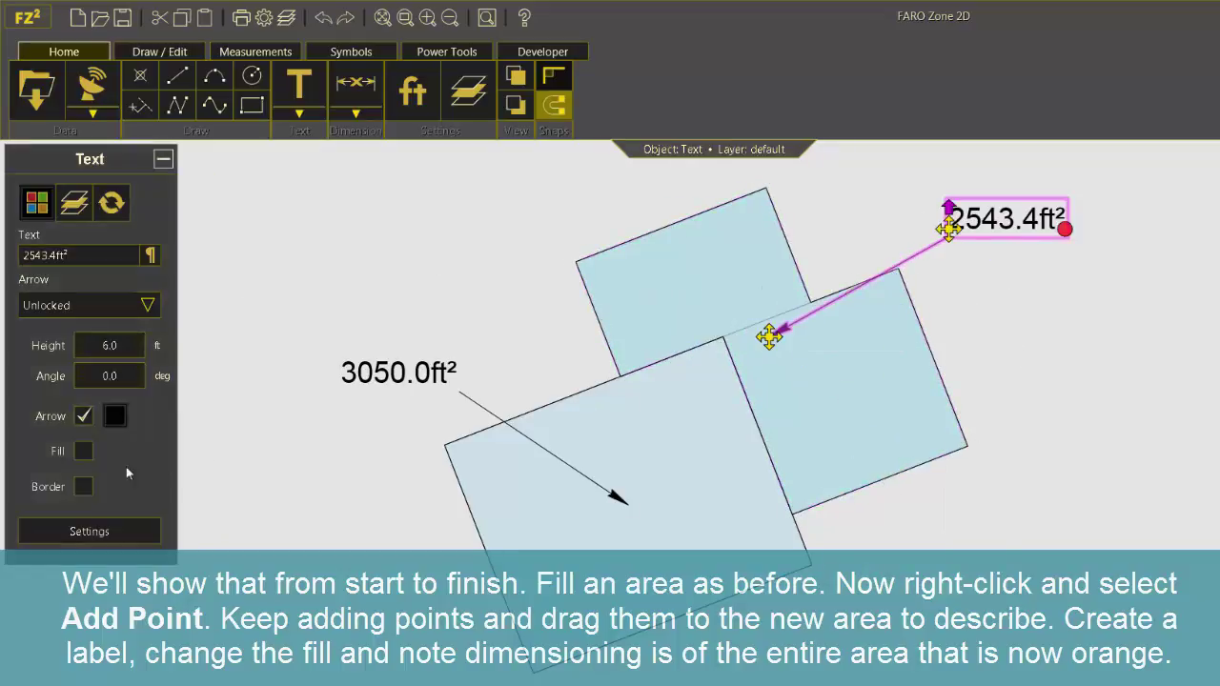
left_click(141, 249)
left_click(657, 259)
left_click(658, 408)
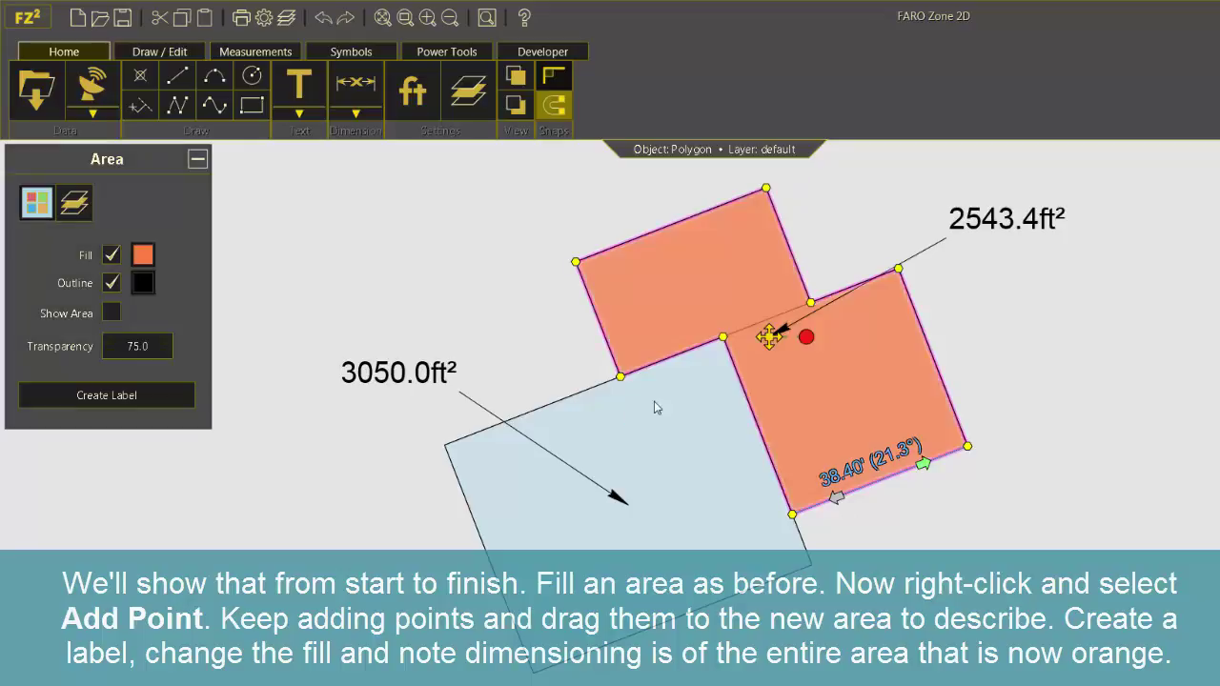